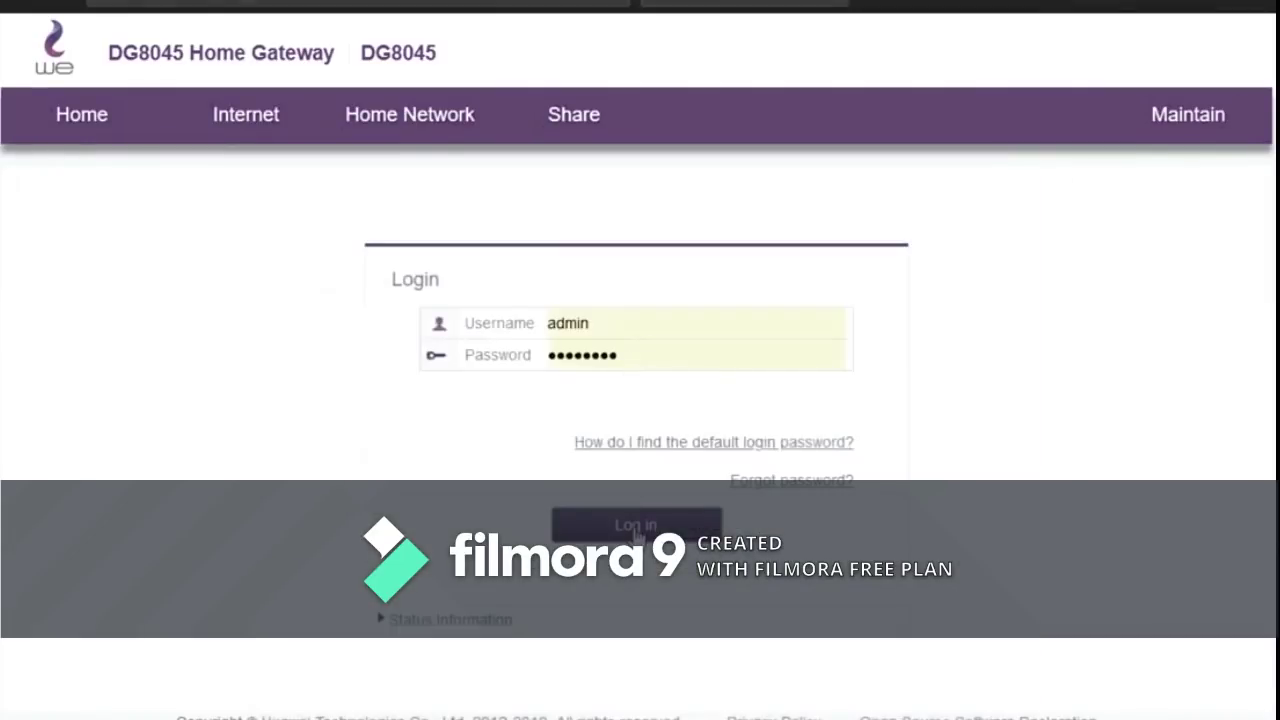
- Log in to the DG8045 gateway with the prefilled administrator credentials and look over the home page
left_click(636, 530)
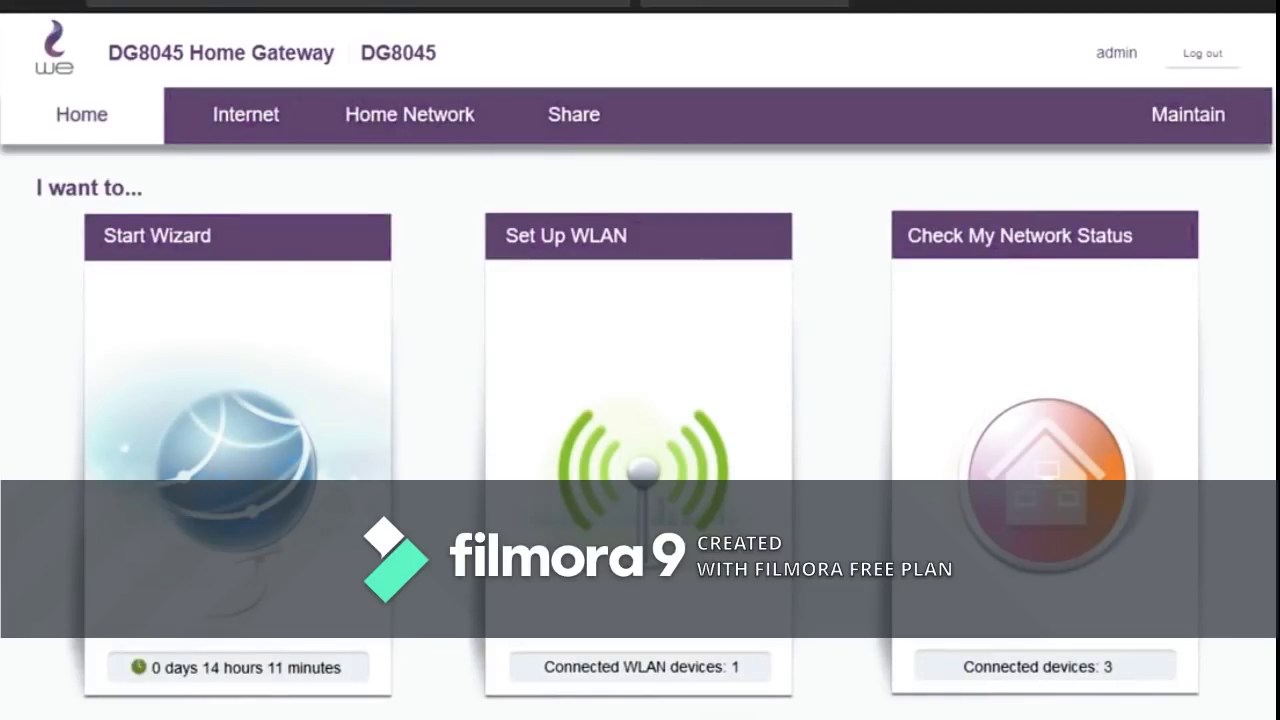
scroll(638, 366, "down", 1)
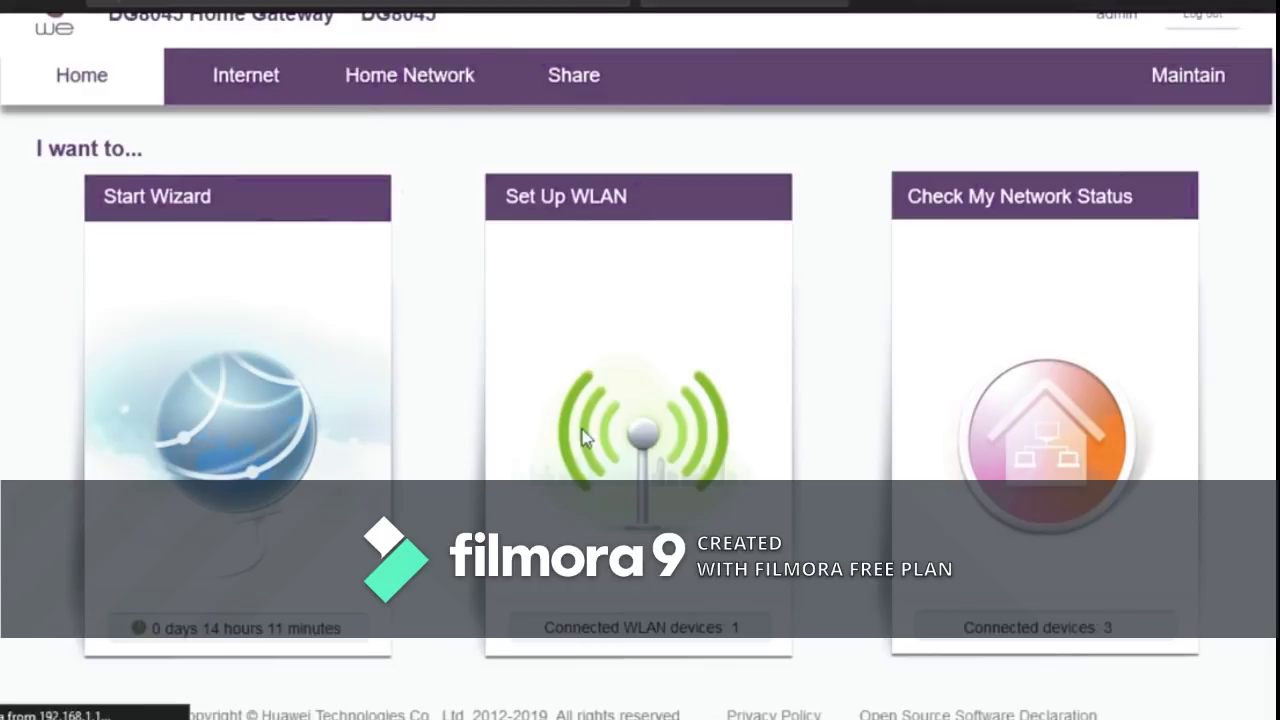
scroll(803, 463, "down", 3)
scroll(1020, 466, "up", 4)
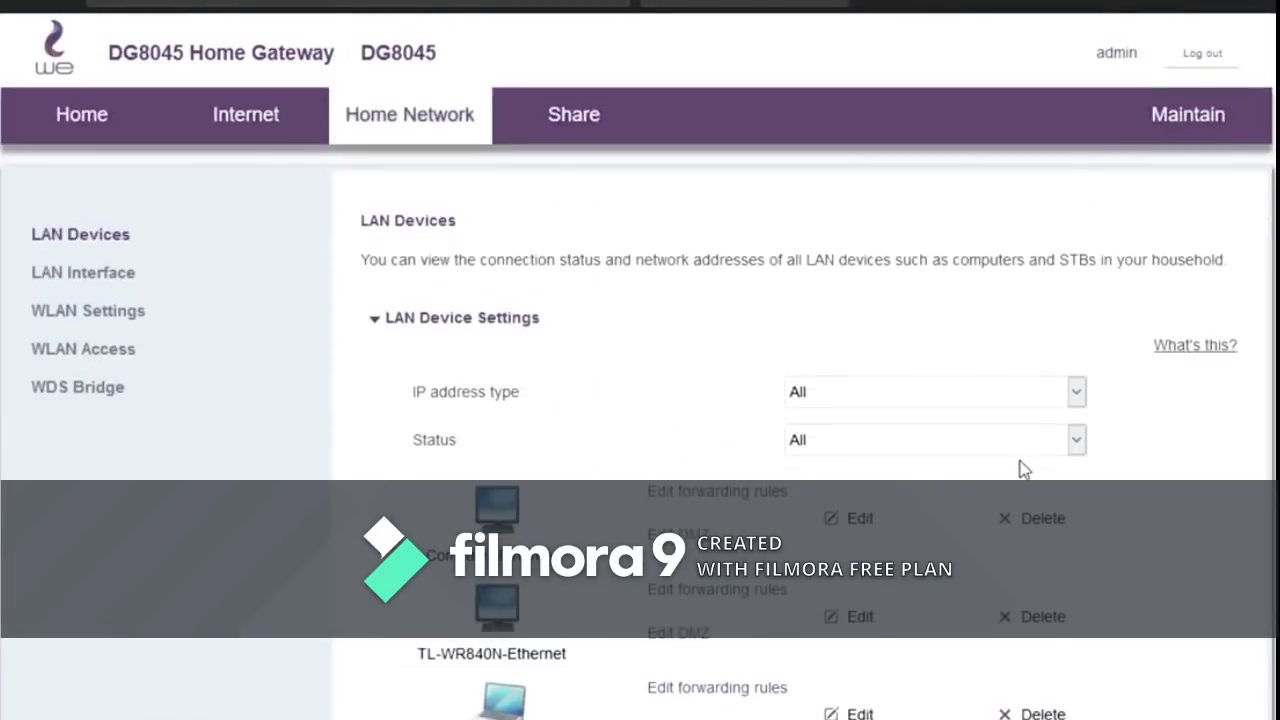
- Examine the wired and wireless devices in the Home Network's LAN device list, including their MAC and IP address details
scroll(1024, 468, "down", 5)
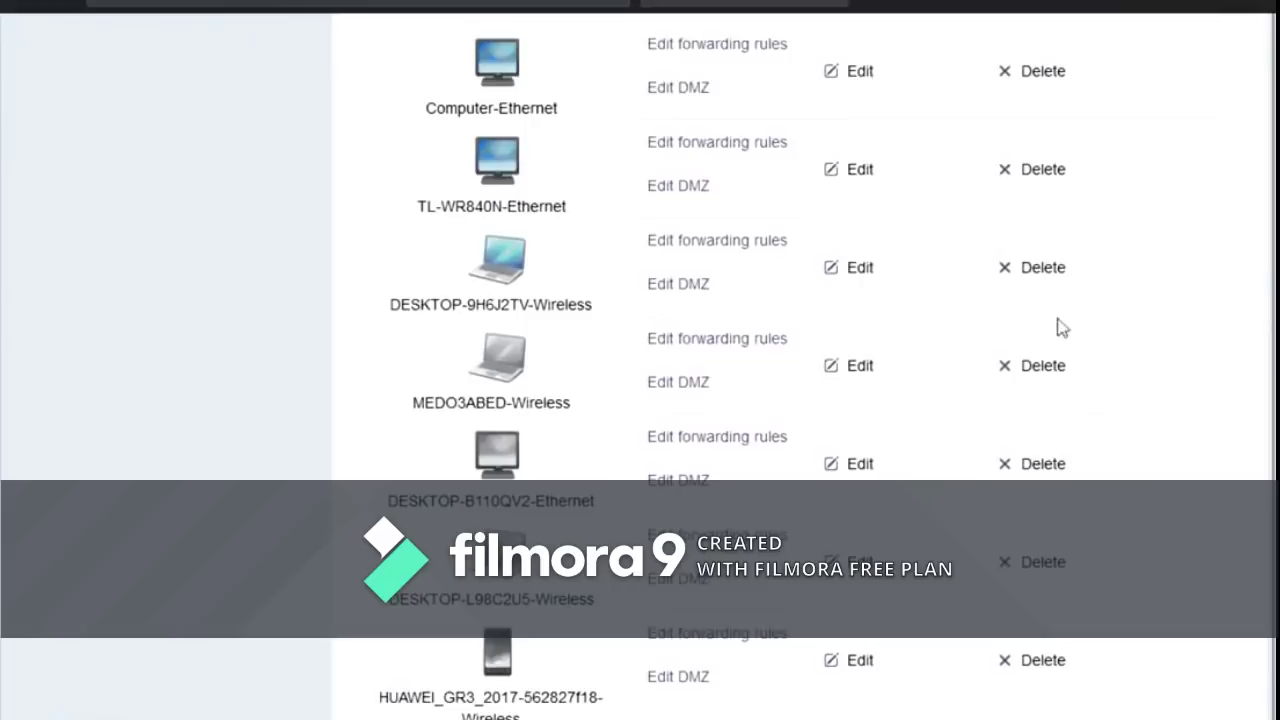
scroll(610, 210, "up", 1)
scroll(600, 171, "down", 2)
scroll(597, 145, "up", 1)
scroll(595, 165, "up", 1)
scroll(594, 175, "down", 1)
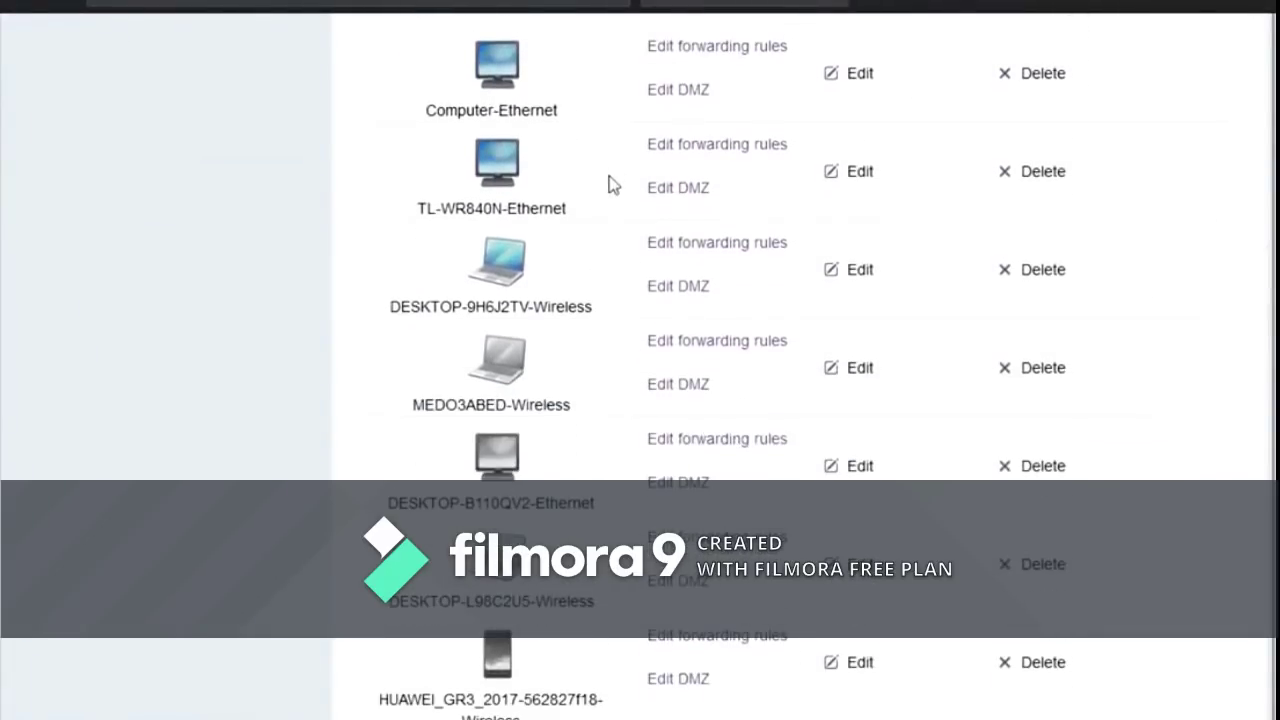
scroll(613, 197, "up", 1)
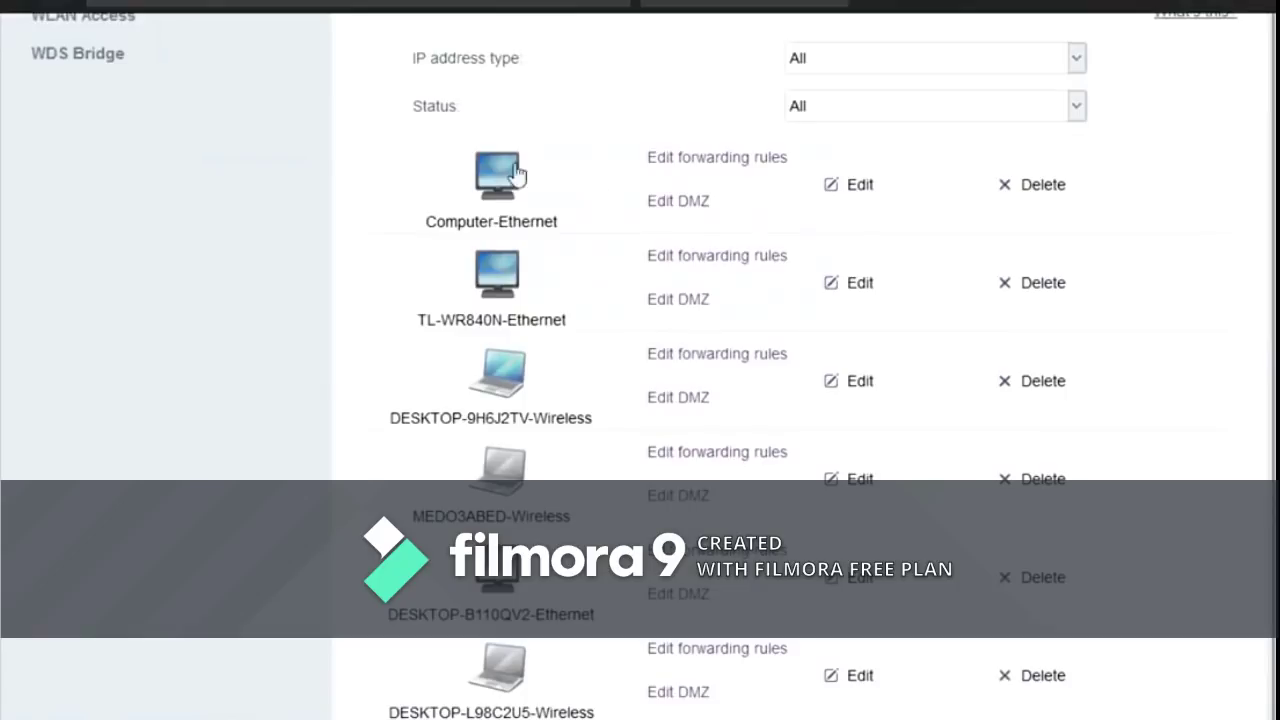
scroll(560, 336, "down", 1)
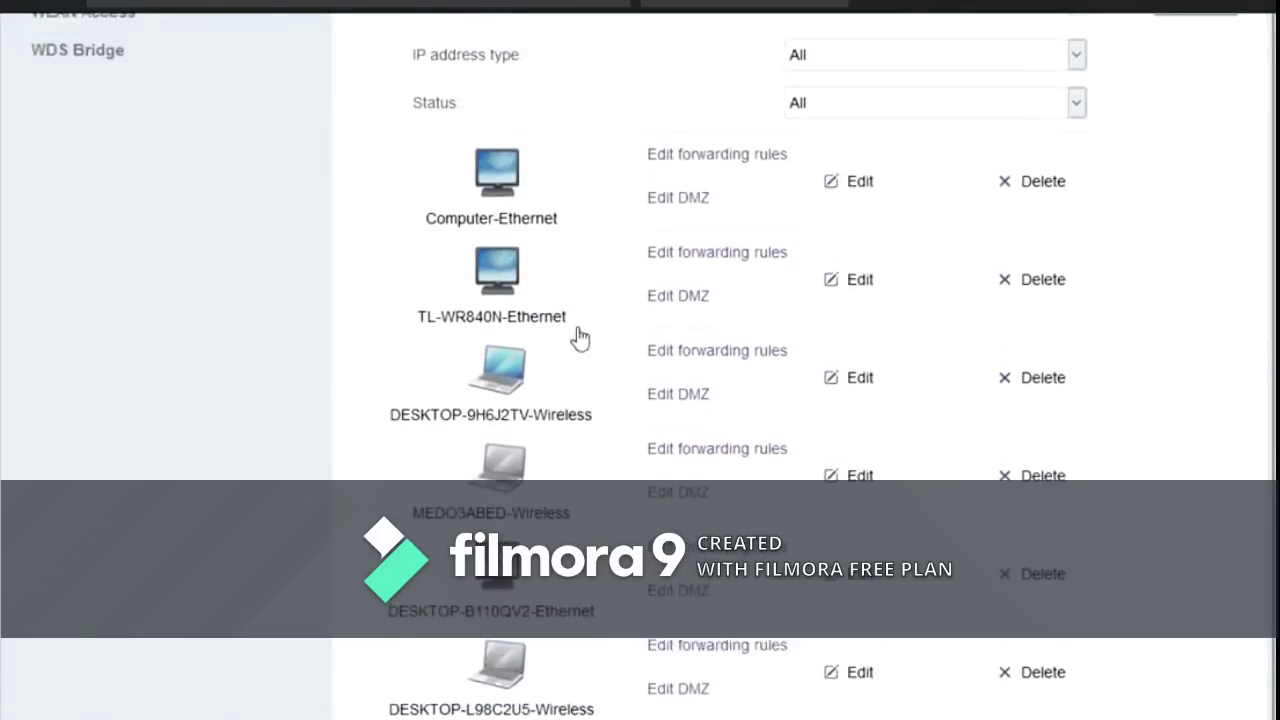
scroll(560, 336, "up", 1)
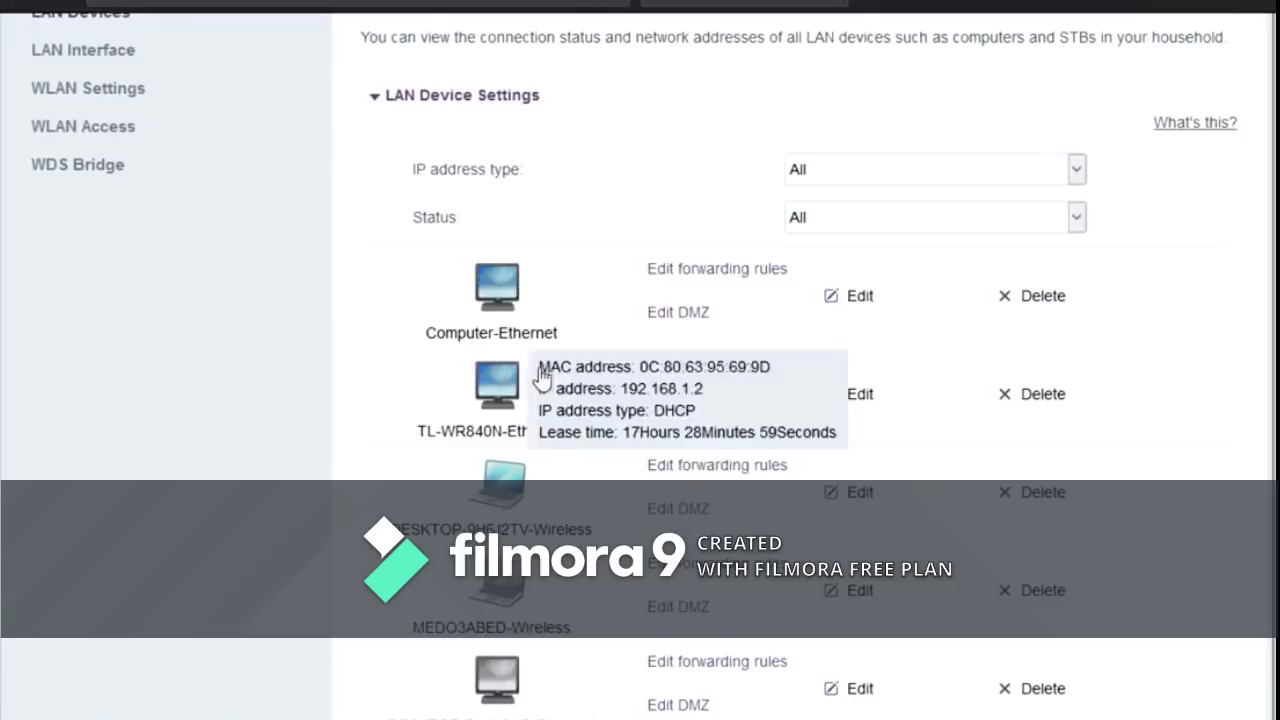
mouse_move(500, 292)
scroll(500, 292, "down", 3)
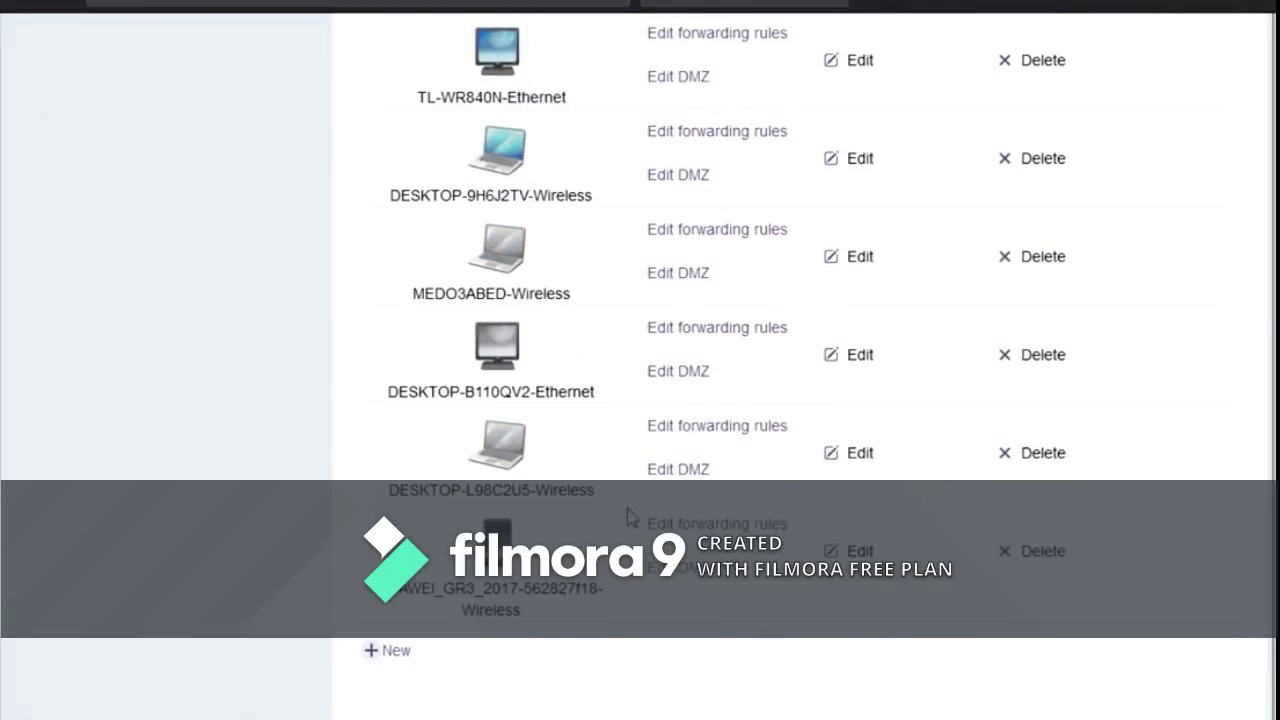
scroll(630, 516, "up", 5)
scroll(634, 505, "down", 5)
scroll(640, 470, "down", 1)
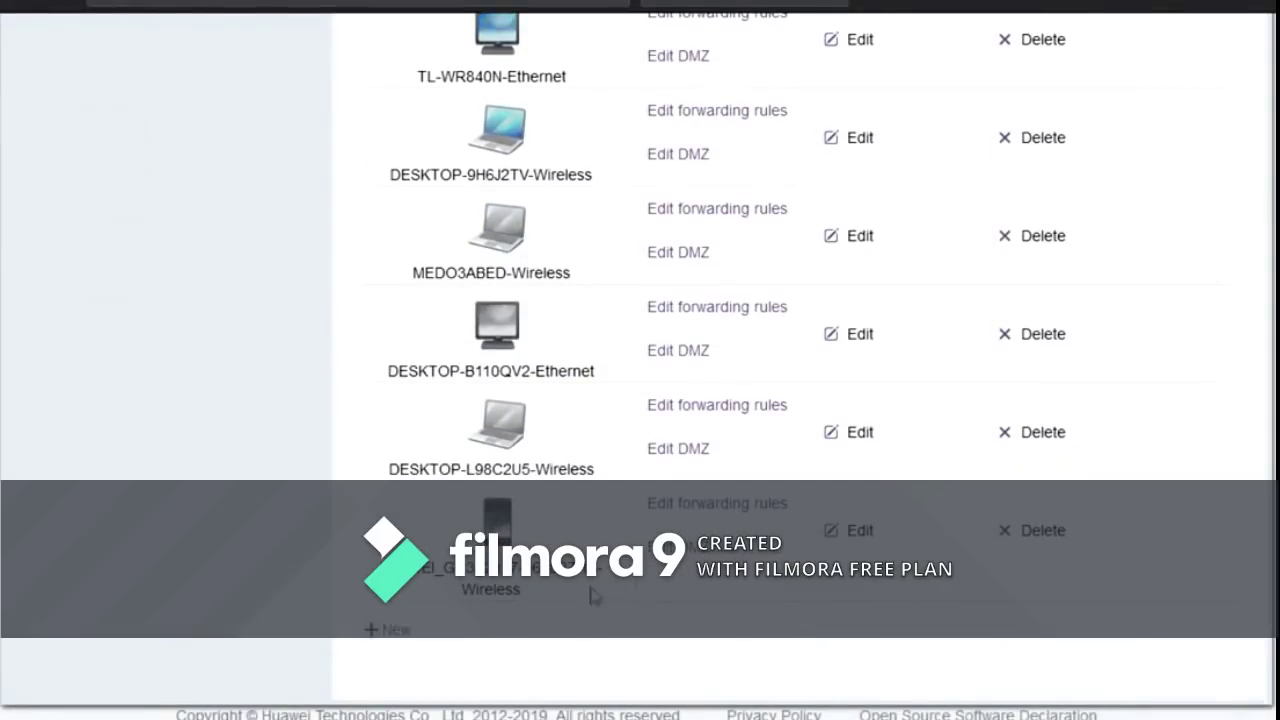
scroll(635, 591, "up", 5)
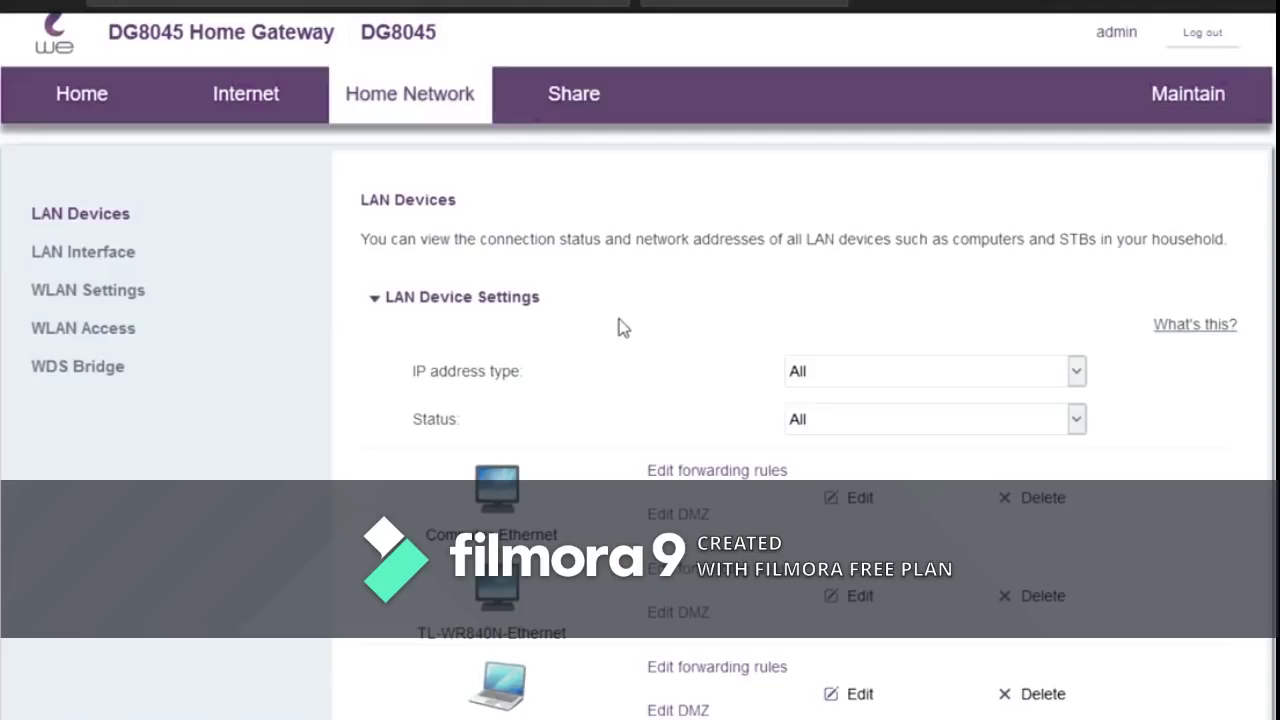
- Open the WLAN settings and expand the WLAN Encryption section for the 2.4 GHz band
left_click(110, 298)
scroll(715, 440, "down", 1)
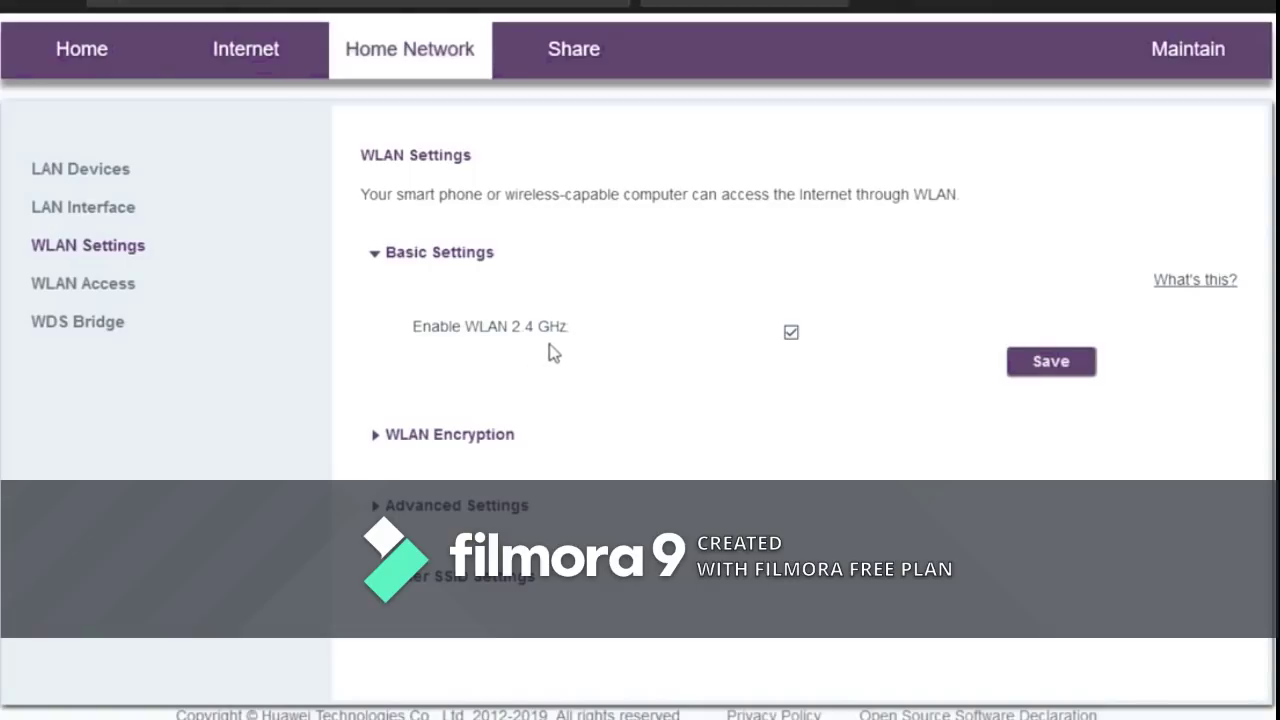
left_click(418, 436)
scroll(600, 457, "down", 2)
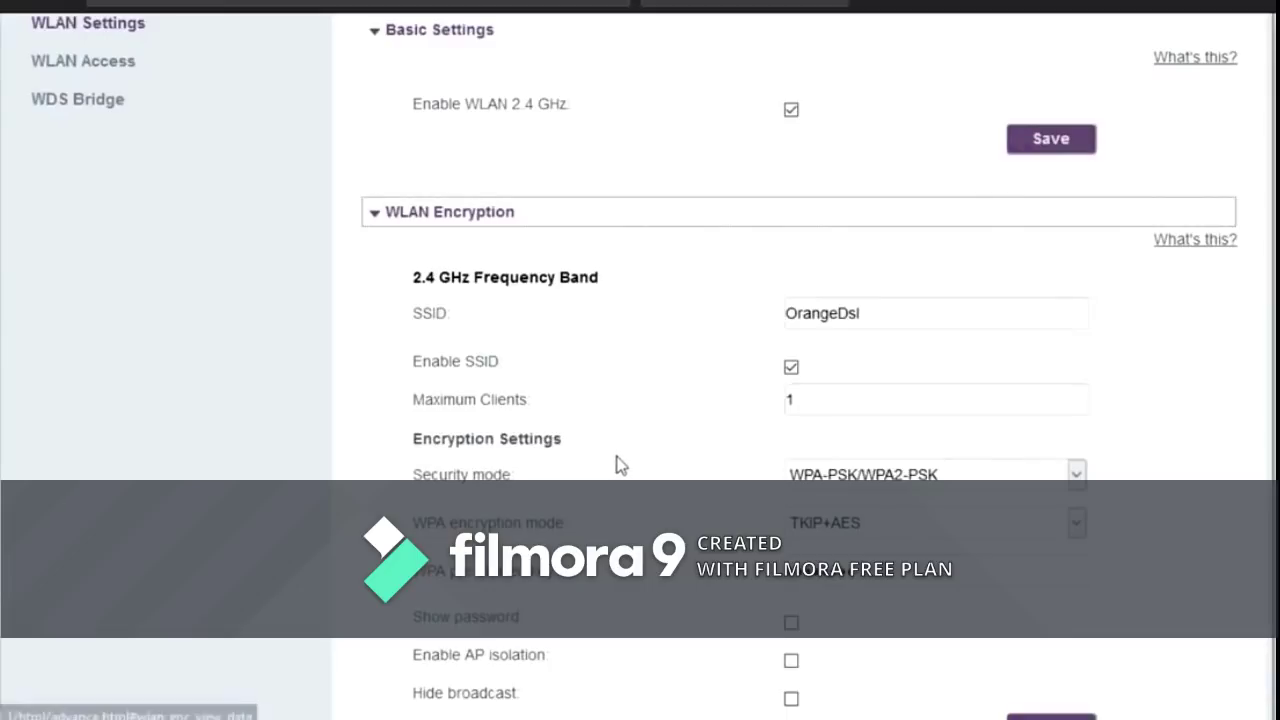
scroll(629, 423, "down", 1)
scroll(629, 423, "down", 1)
scroll(629, 423, "up", 1)
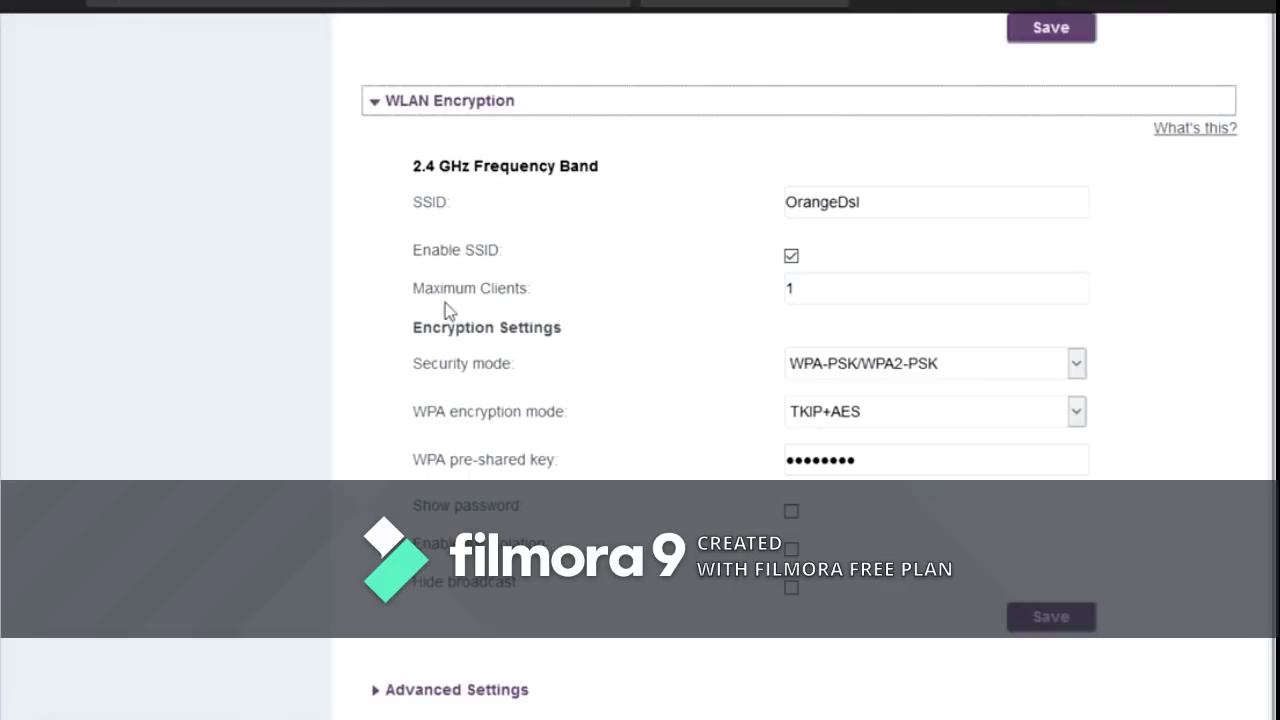
- Set the maximum number of clients for the 2.4 GHz network to 5
left_click(864, 297)
double_click(866, 298)
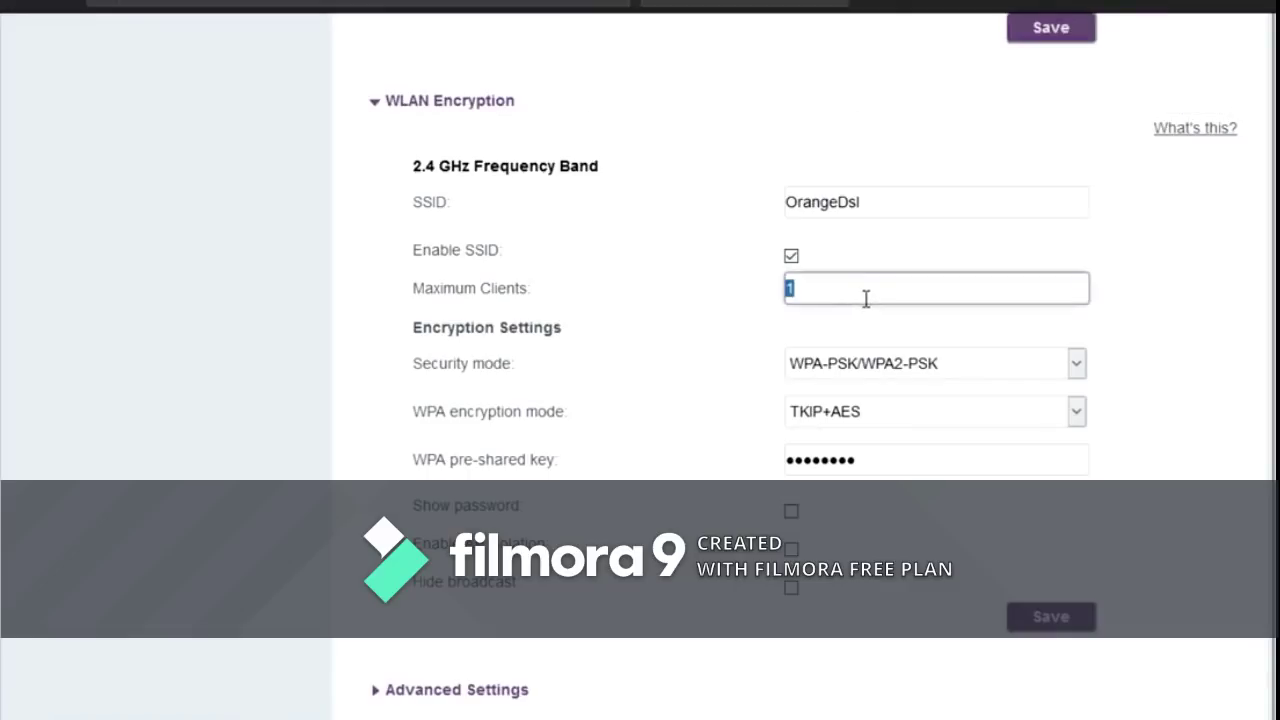
type("5")
left_click(1211, 300)
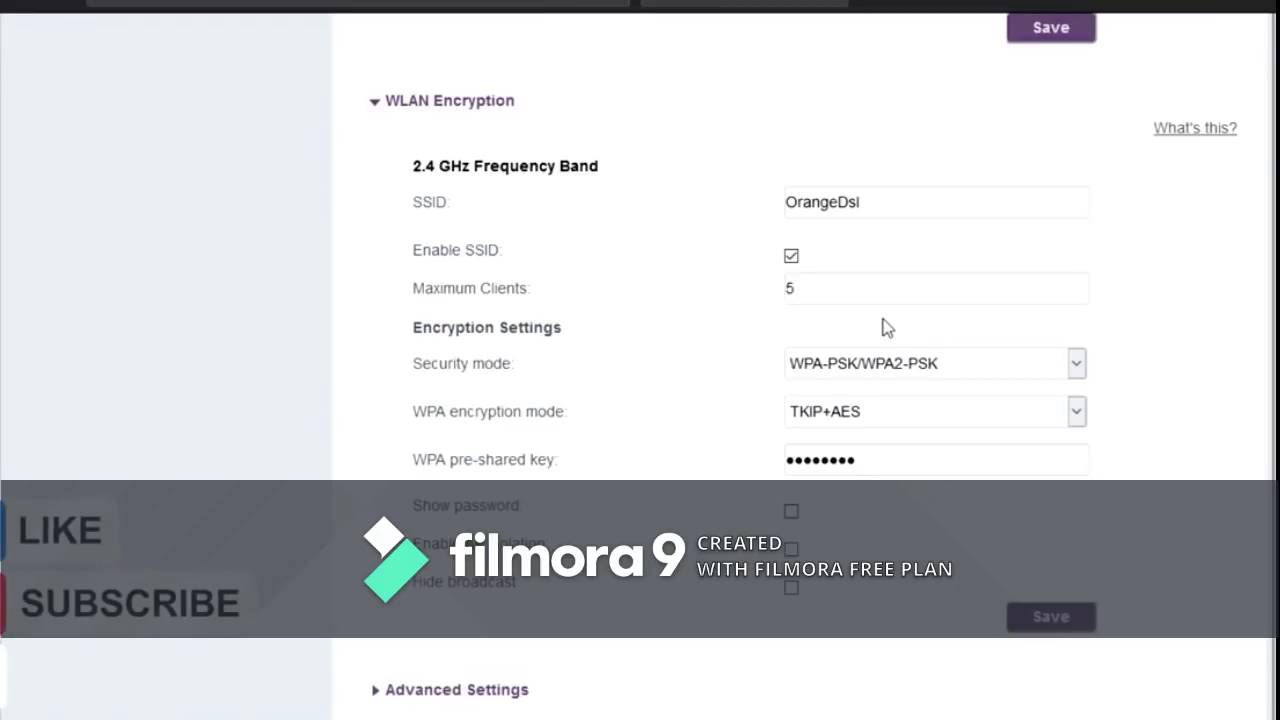
- Set the 2.4 GHz network's maximum clients to 2
double_click(826, 291)
type("2")
left_click(1148, 255)
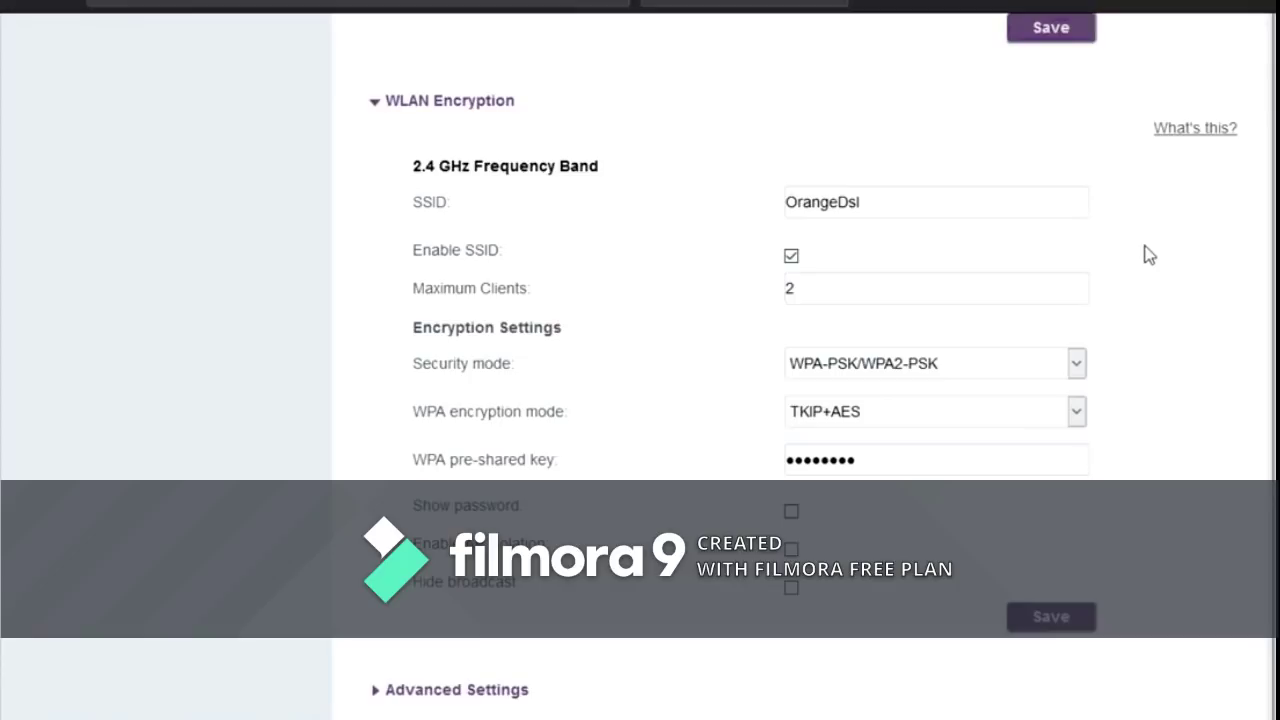
- Restore the 2.4 GHz network's maximum clients value to 1
double_click(844, 293)
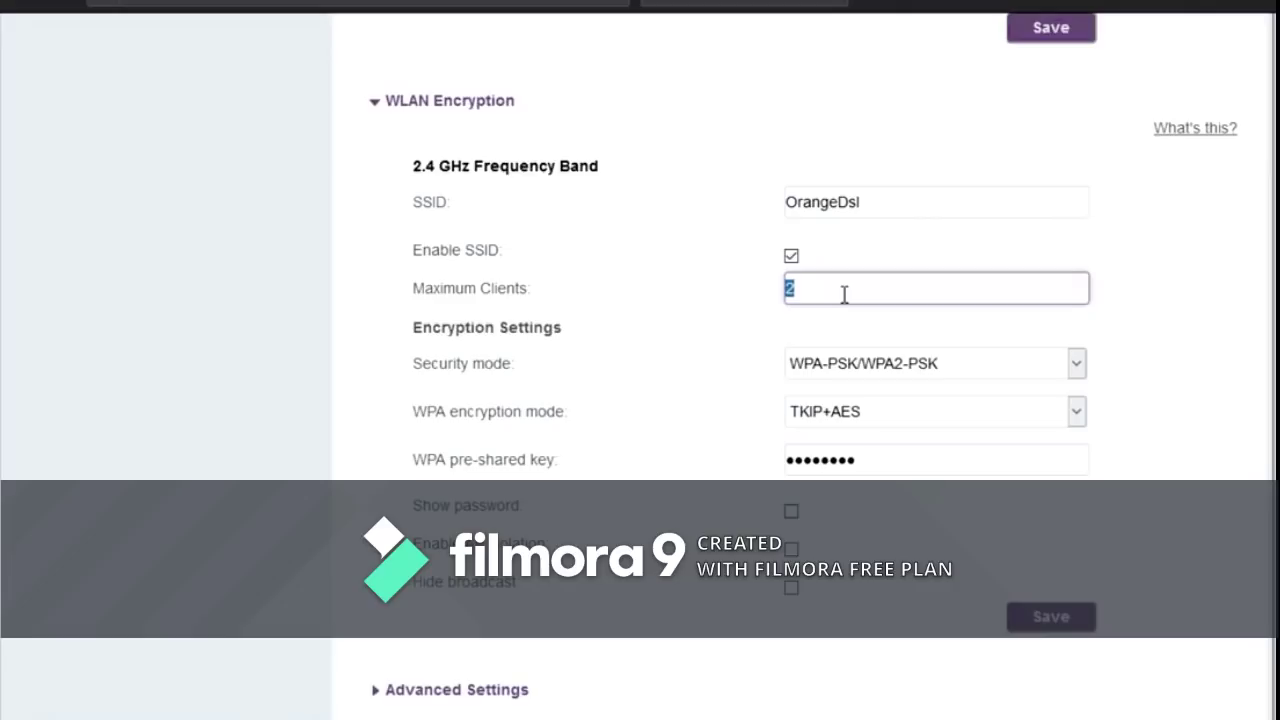
type("1")
left_click(1155, 373)
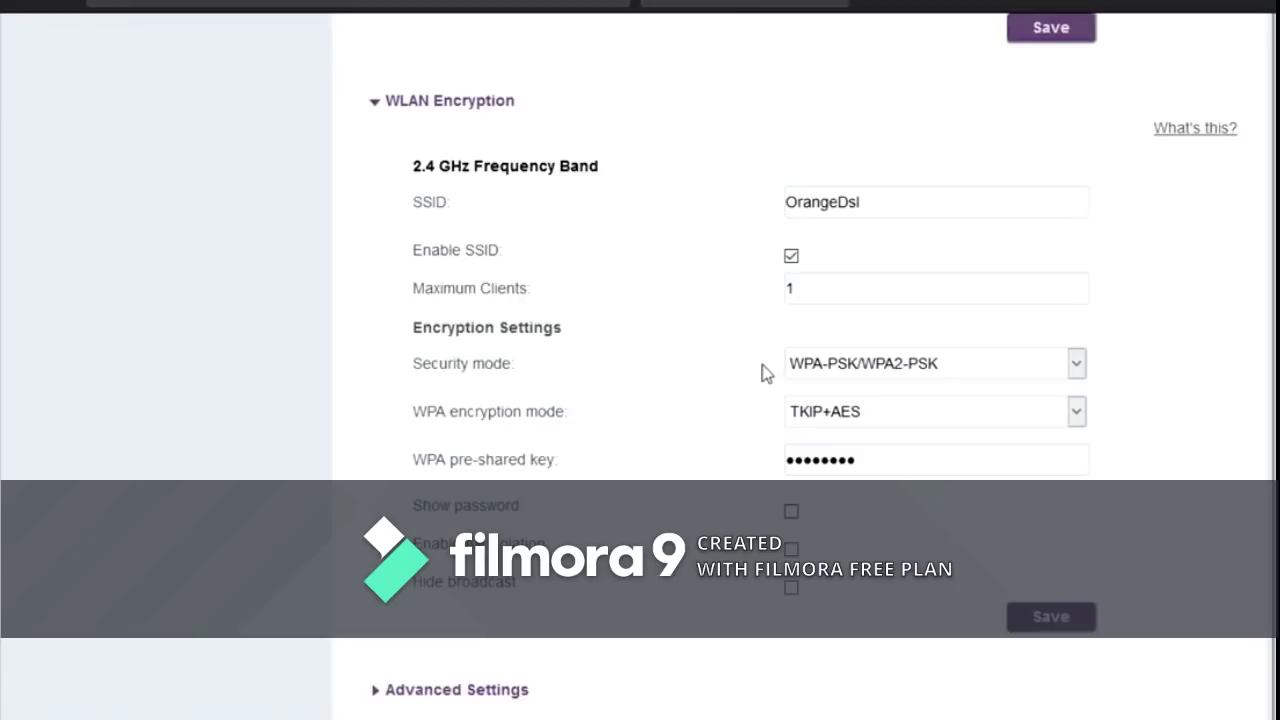
- Choose WPA-PSK/WPA2-PSK as the security mode and TKIP+AES as the WPA encryption mode for the 2.4 GHz network
left_click(862, 368)
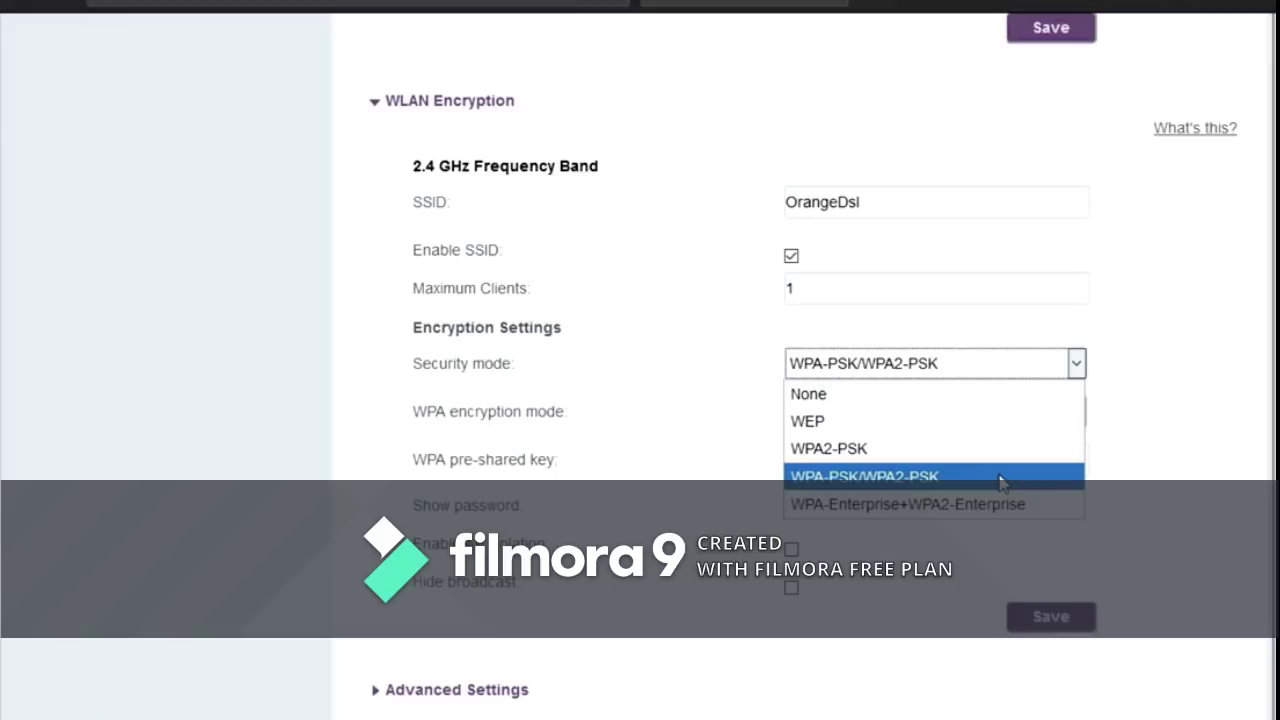
left_click(938, 480)
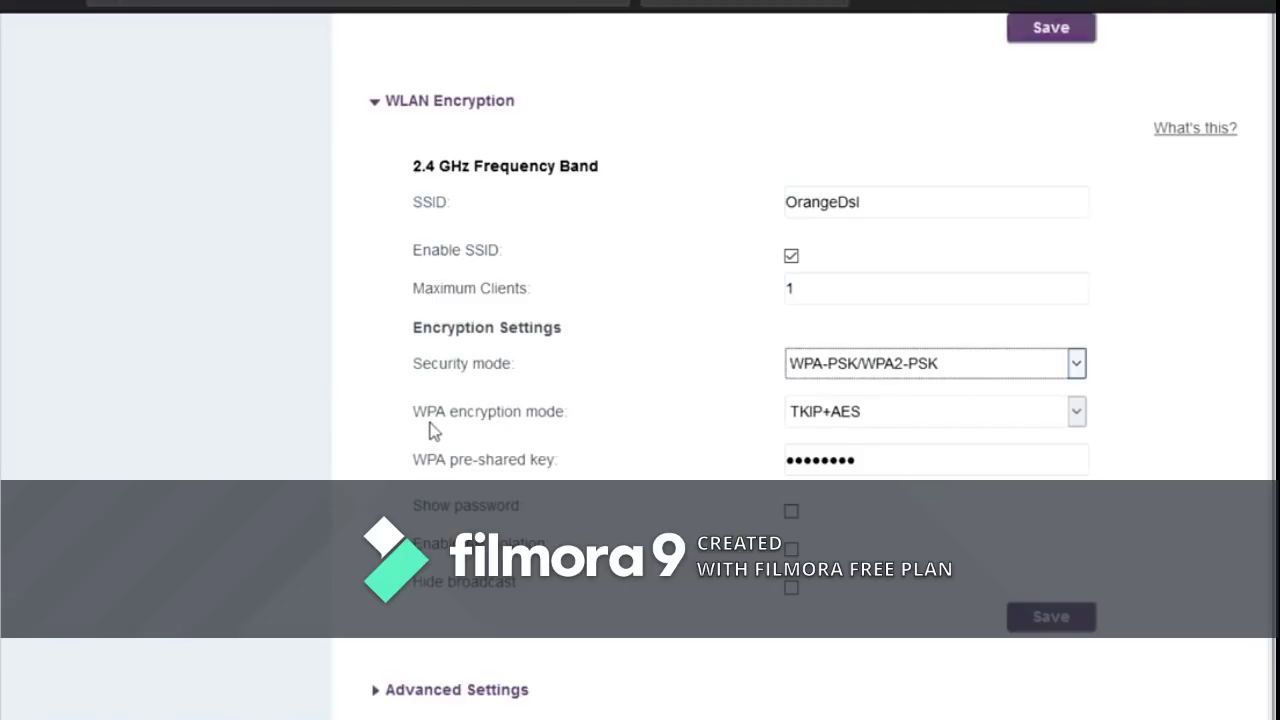
left_click(869, 419)
left_click(869, 420)
left_click(869, 420)
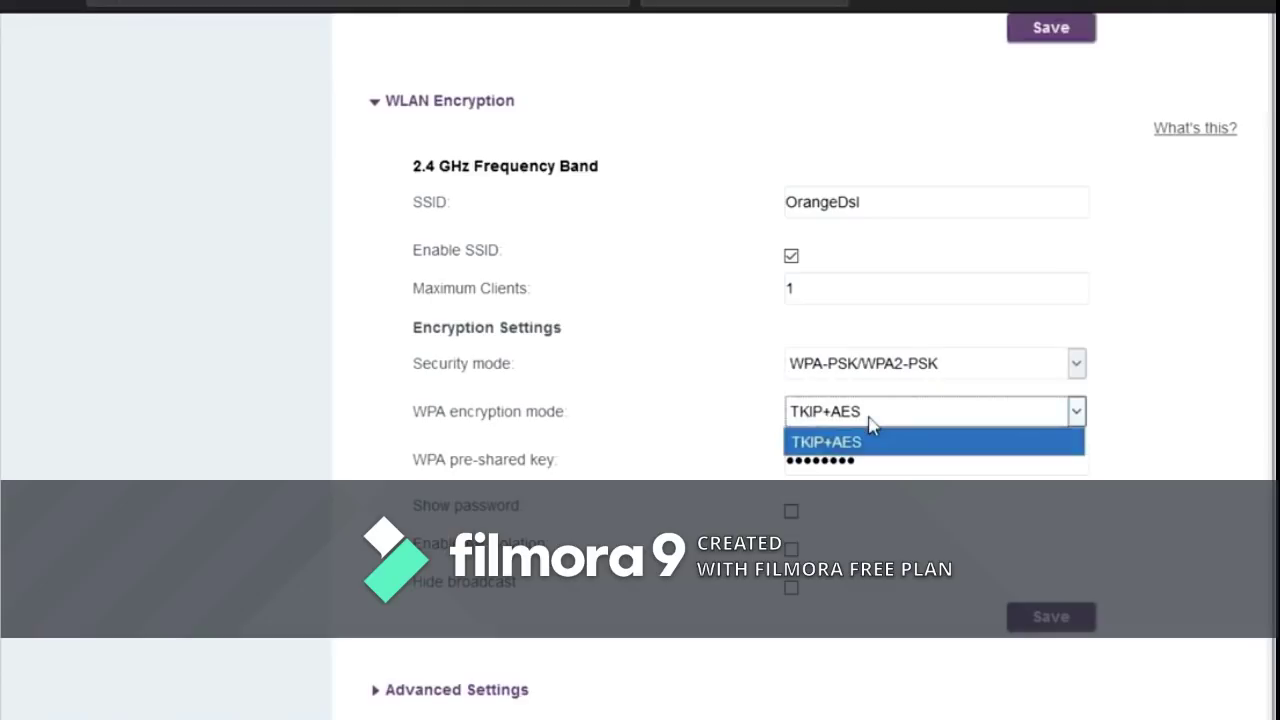
left_click(869, 420)
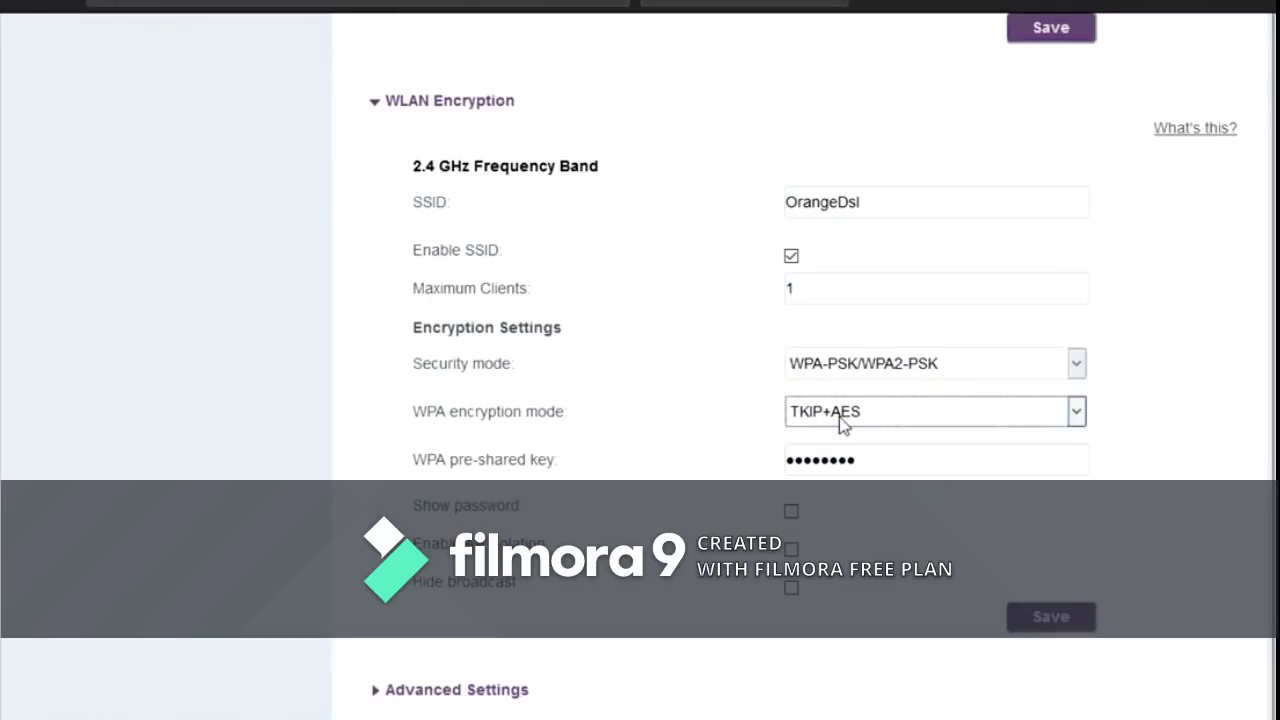
left_click(871, 424)
left_click(868, 440)
- Select the masked WPA pre-shared key and look over the options below it
double_click(877, 466)
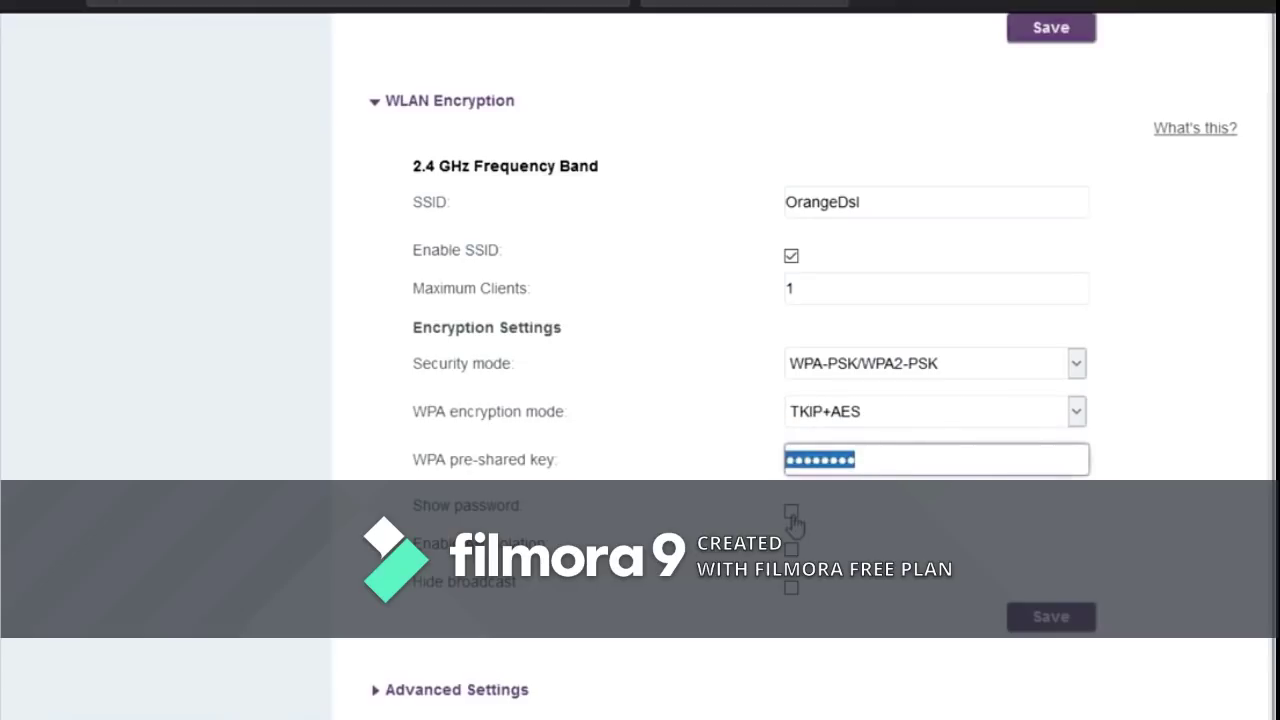
scroll(884, 508, "down", 1)
scroll(884, 512, "down", 1)
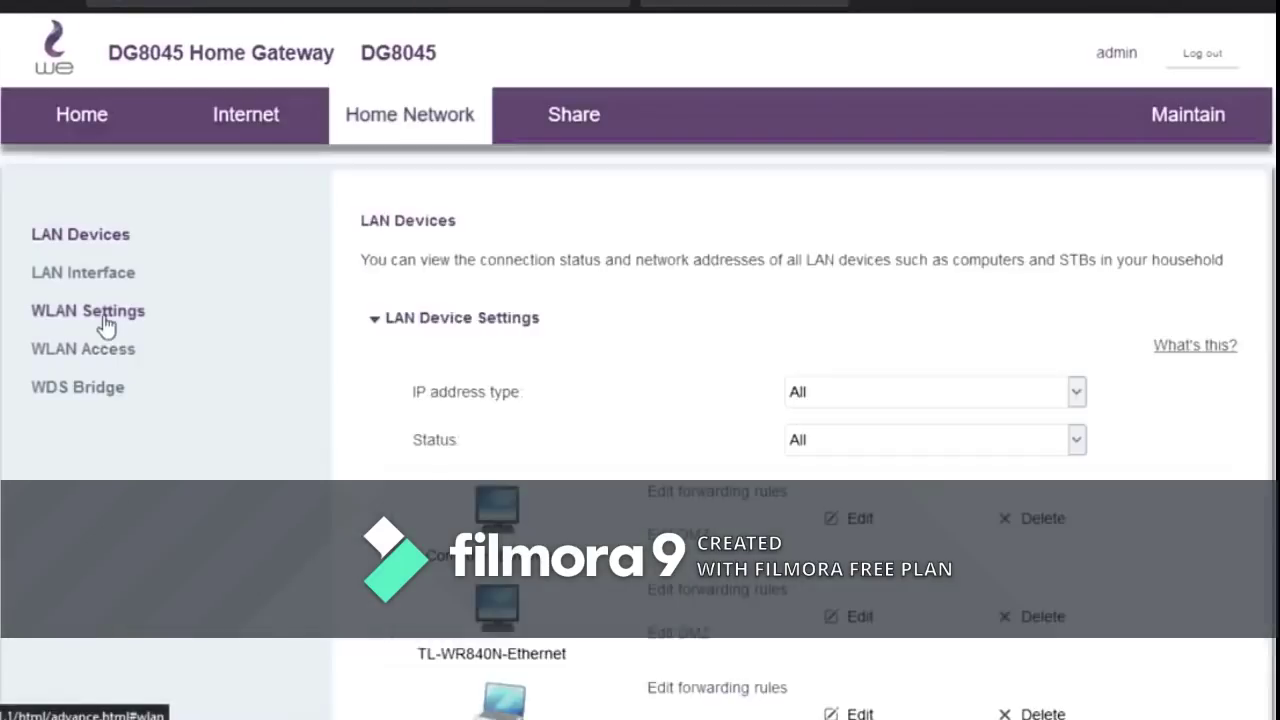
- Reopen the WLAN settings and highlight the network name in the 2.4 GHz SSID field without editing it
left_click(103, 323)
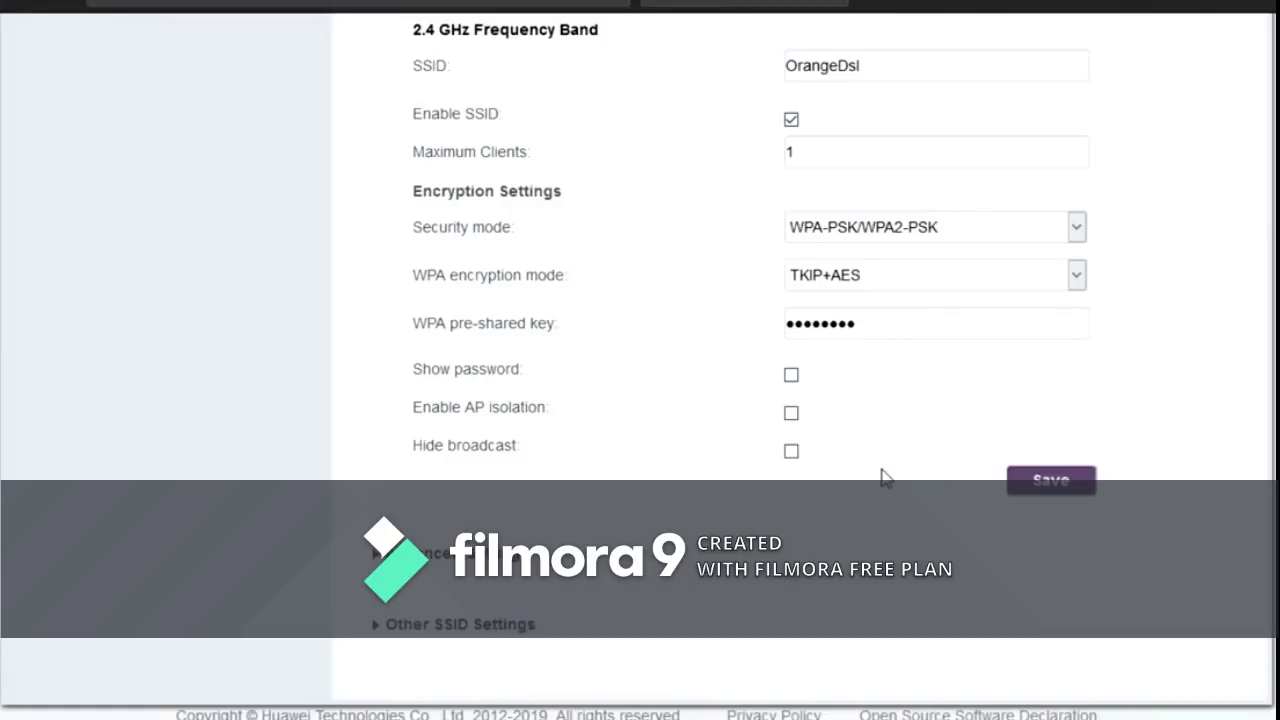
scroll(906, 274, "up", 1)
left_click(786, 176)
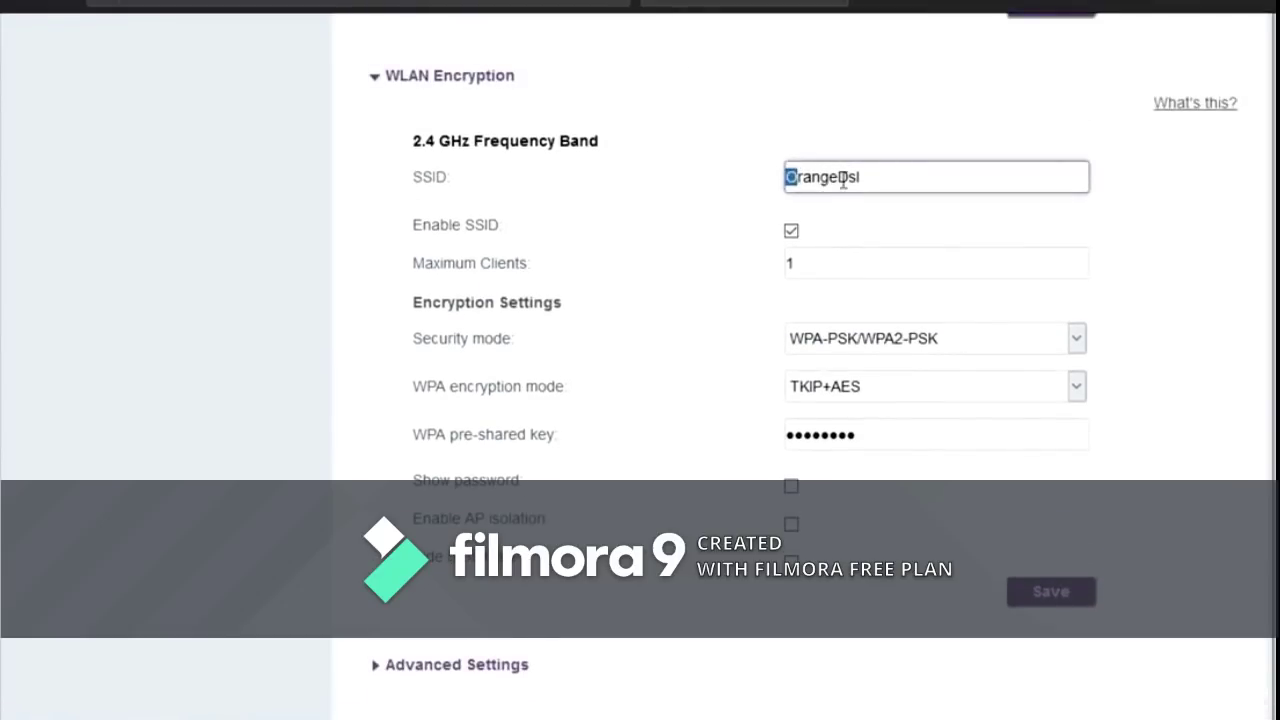
left_click_drag(903, 178, 760, 178)
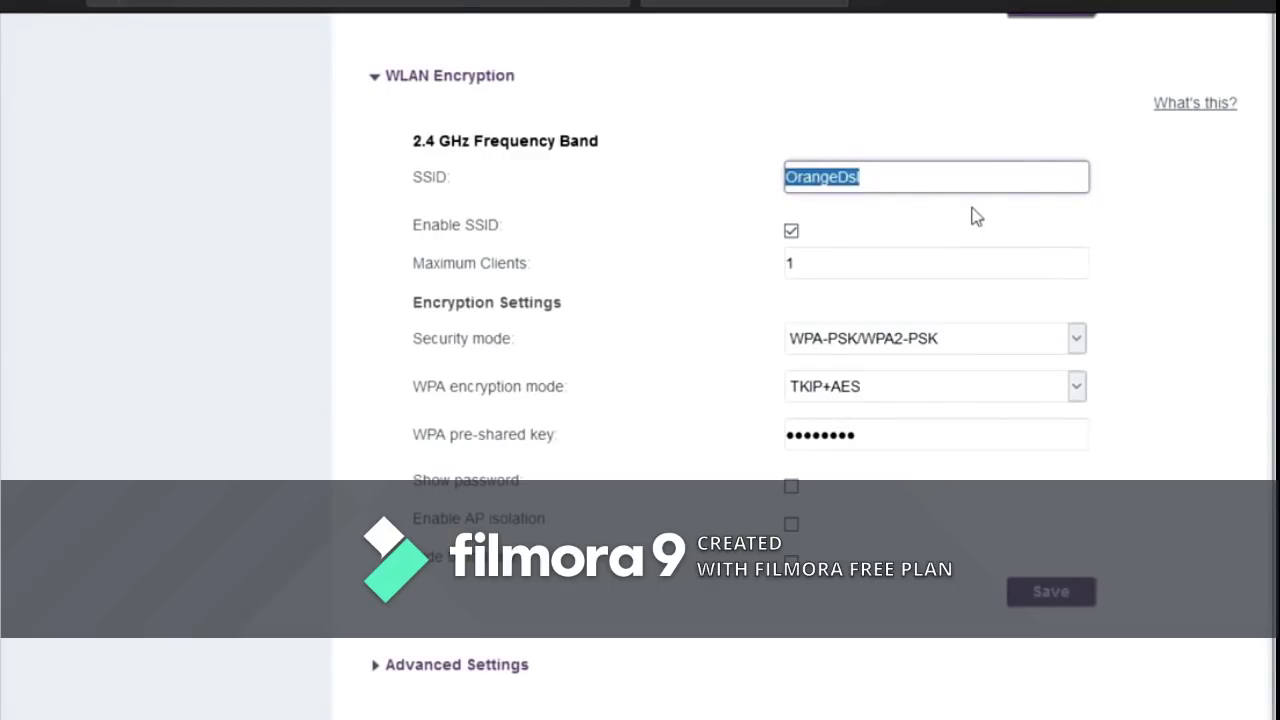
left_click(848, 182)
double_click(801, 185)
left_click(906, 177)
- Review the 2.4 GHz encryption form, from the SSID and client limit down to the password display, AP isolation and hide broadcast options
scroll(1123, 440, "down", 1)
scroll(1123, 440, "up", 1)
scroll(1049, 391, "down", 1)
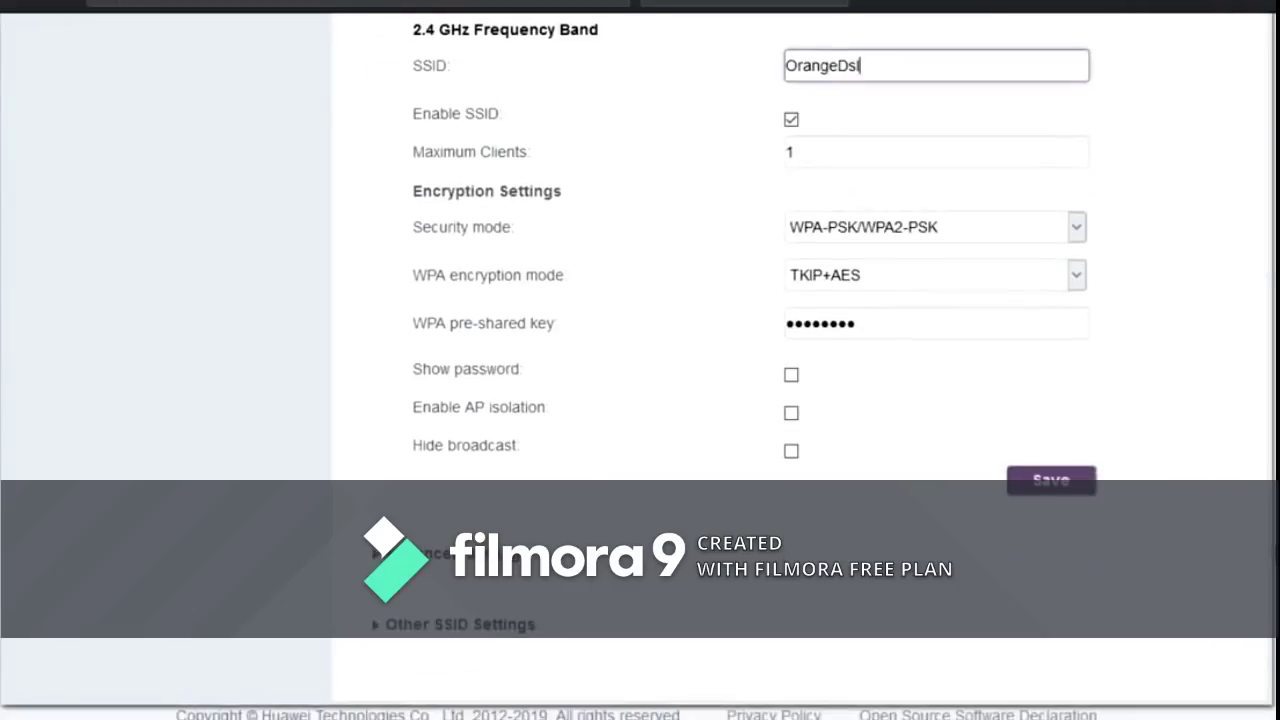
scroll(1253, 532, "up", 1)
scroll(1253, 532, "up", 1)
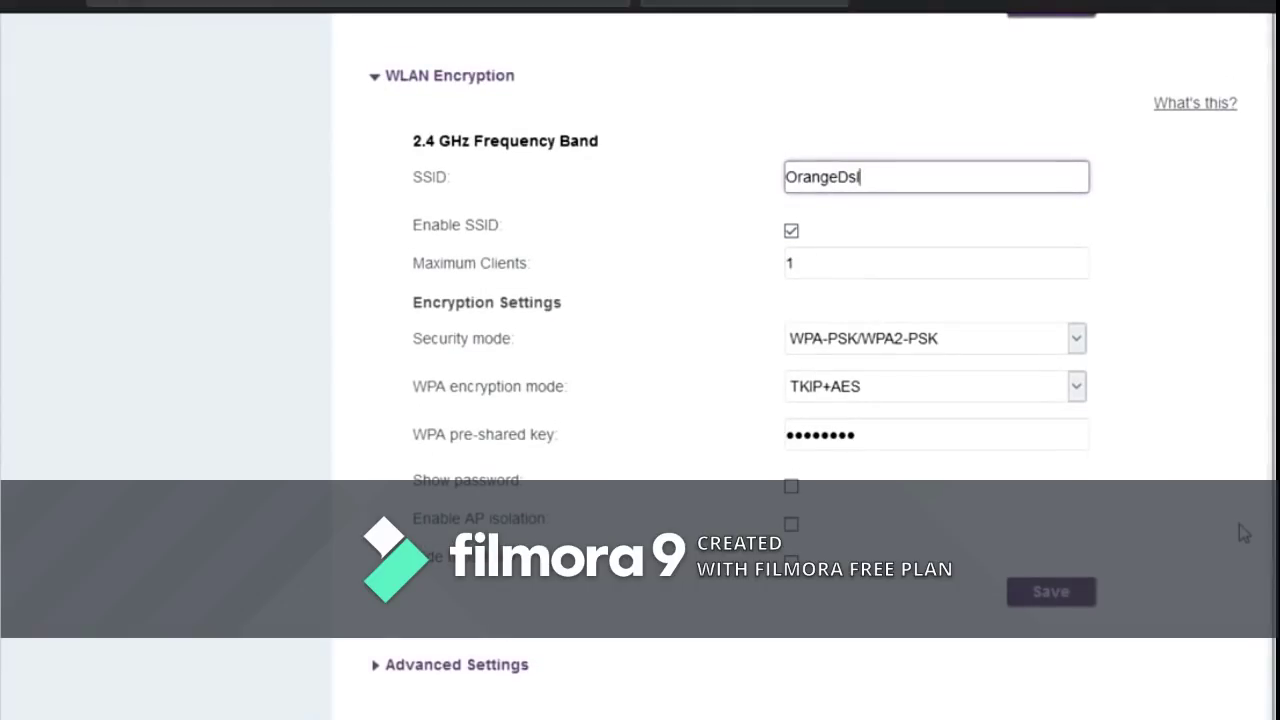
scroll(1239, 524, "down", 1)
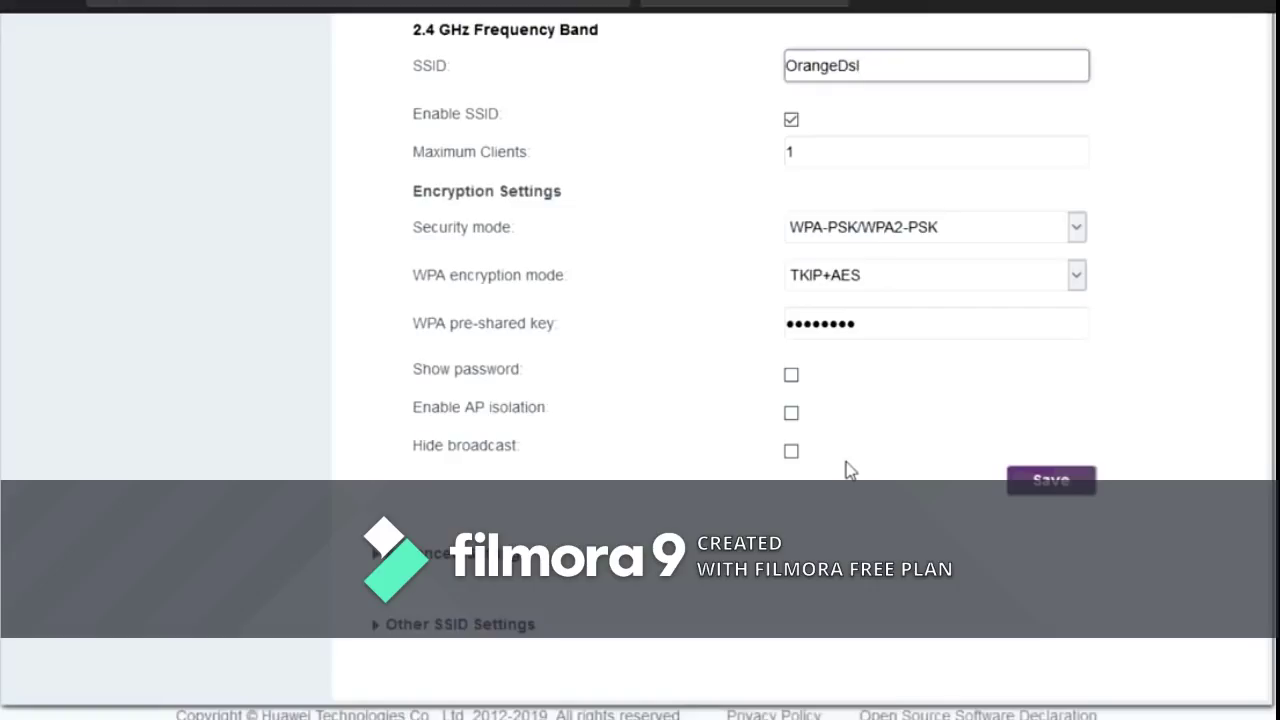
scroll(895, 505, "up", 1)
scroll(915, 525, "down", 1)
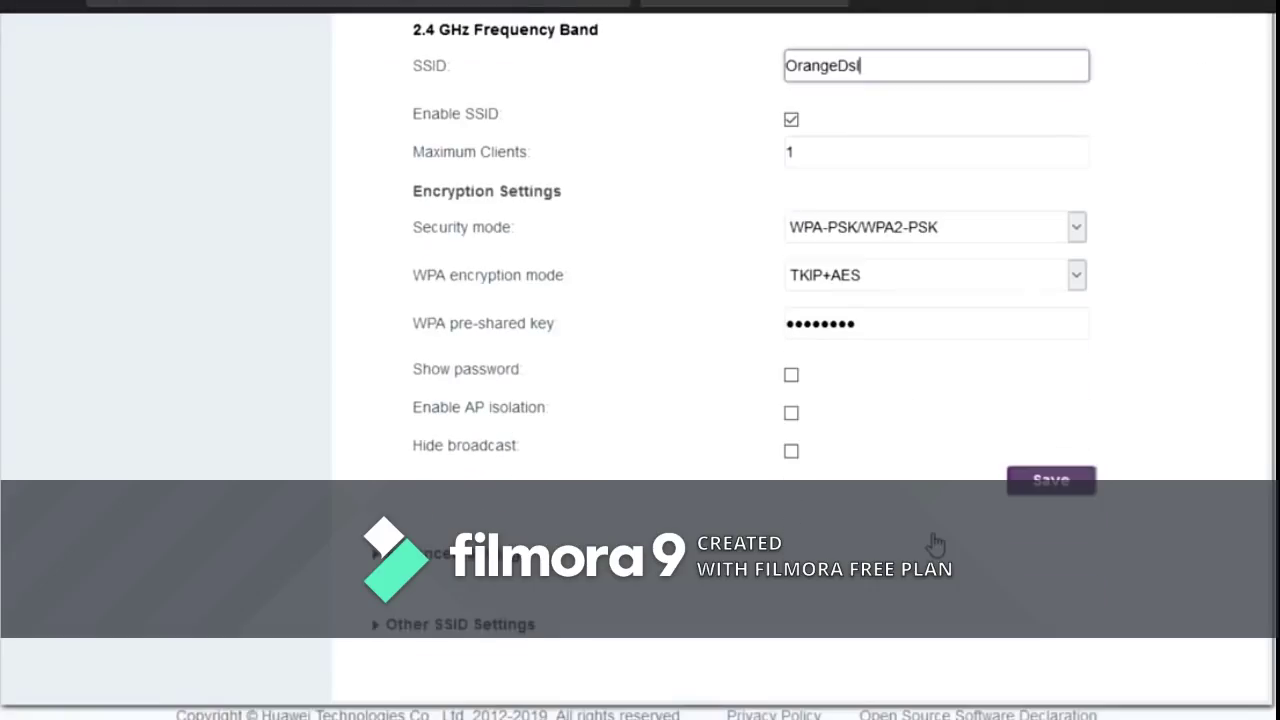
scroll(943, 557, "up", 1)
scroll(921, 600, "down", 1)
scroll(921, 605, "up", 2)
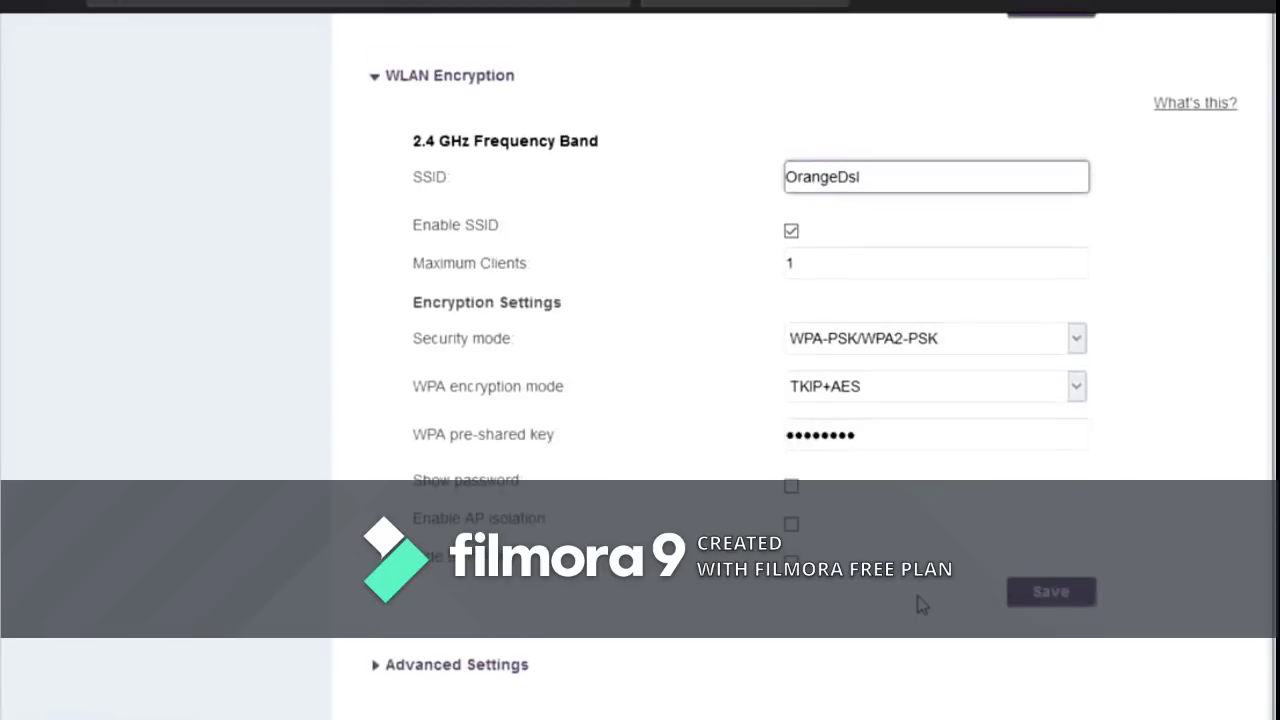
scroll(1262, 612, "down", 1)
scroll(1262, 612, "up", 1)
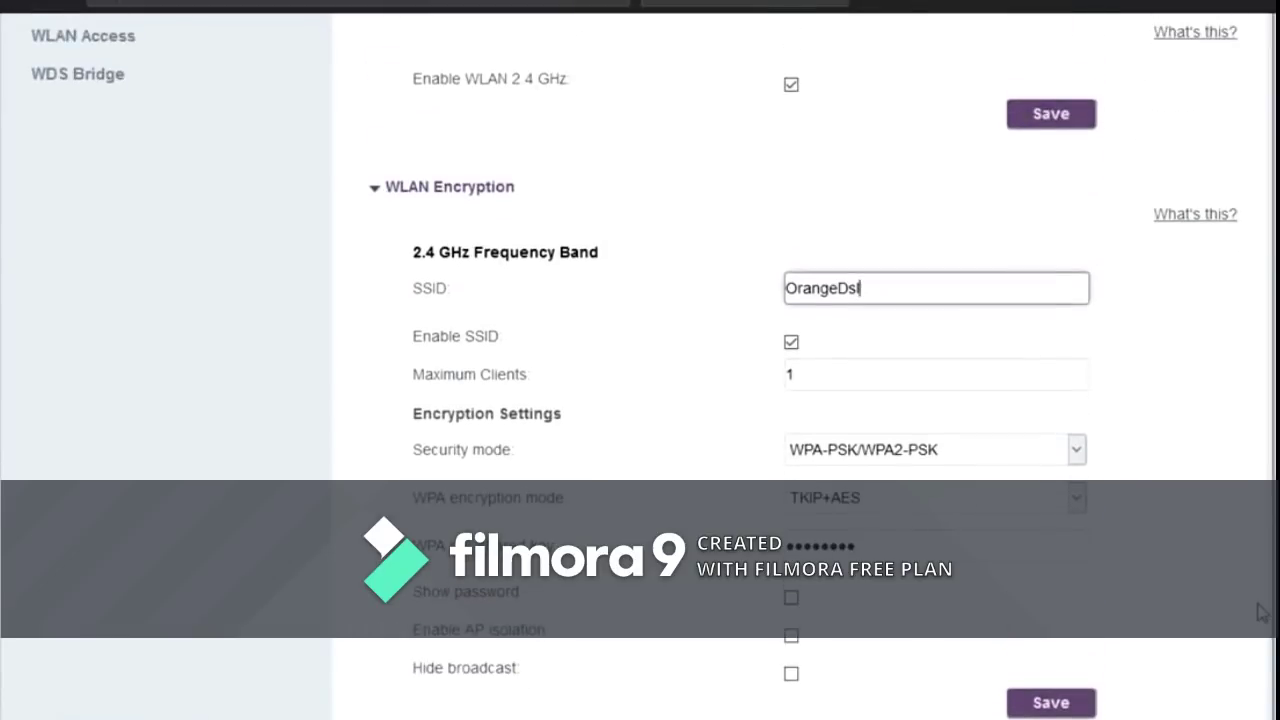
scroll(1262, 612, "down", 1)
scroll(1262, 612, "up", 1)
scroll(1262, 612, "down", 1)
scroll(1262, 612, "down", 2)
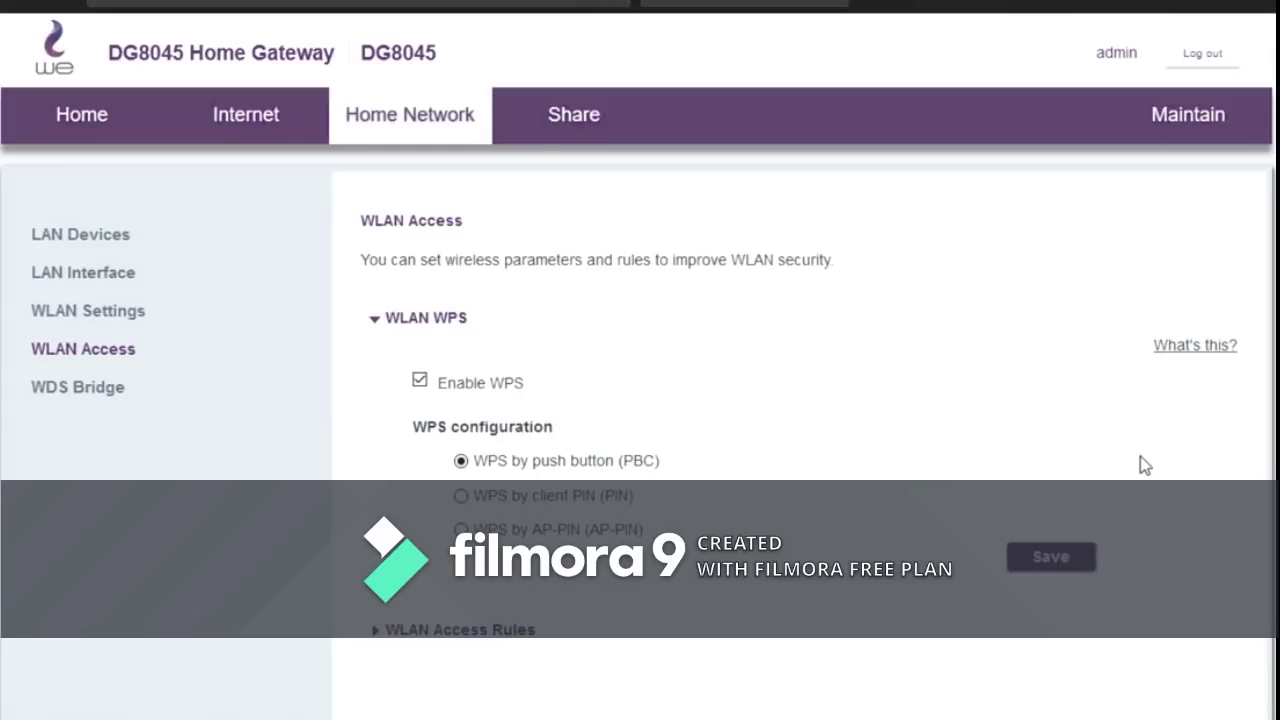
- Disable WPS and open the WLAN access rule of SSID1 (OrangeDsl) for editing
left_click(430, 381)
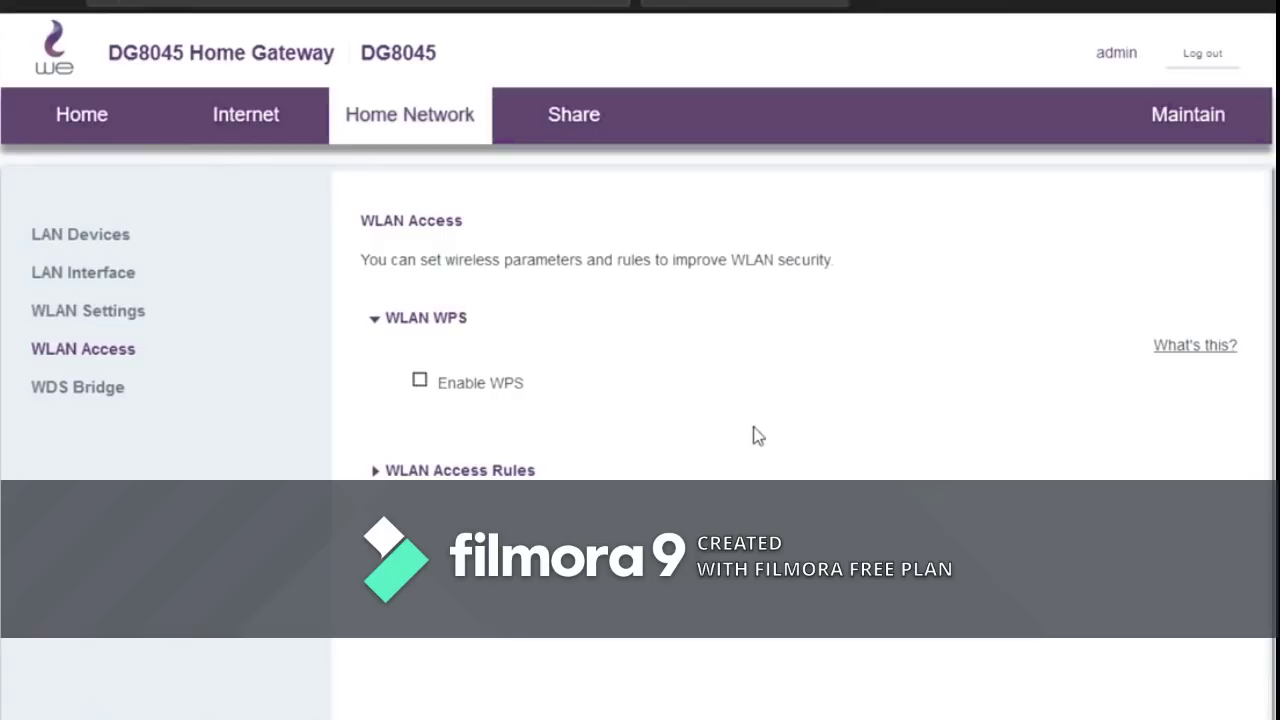
scroll(750, 436, "down", 1)
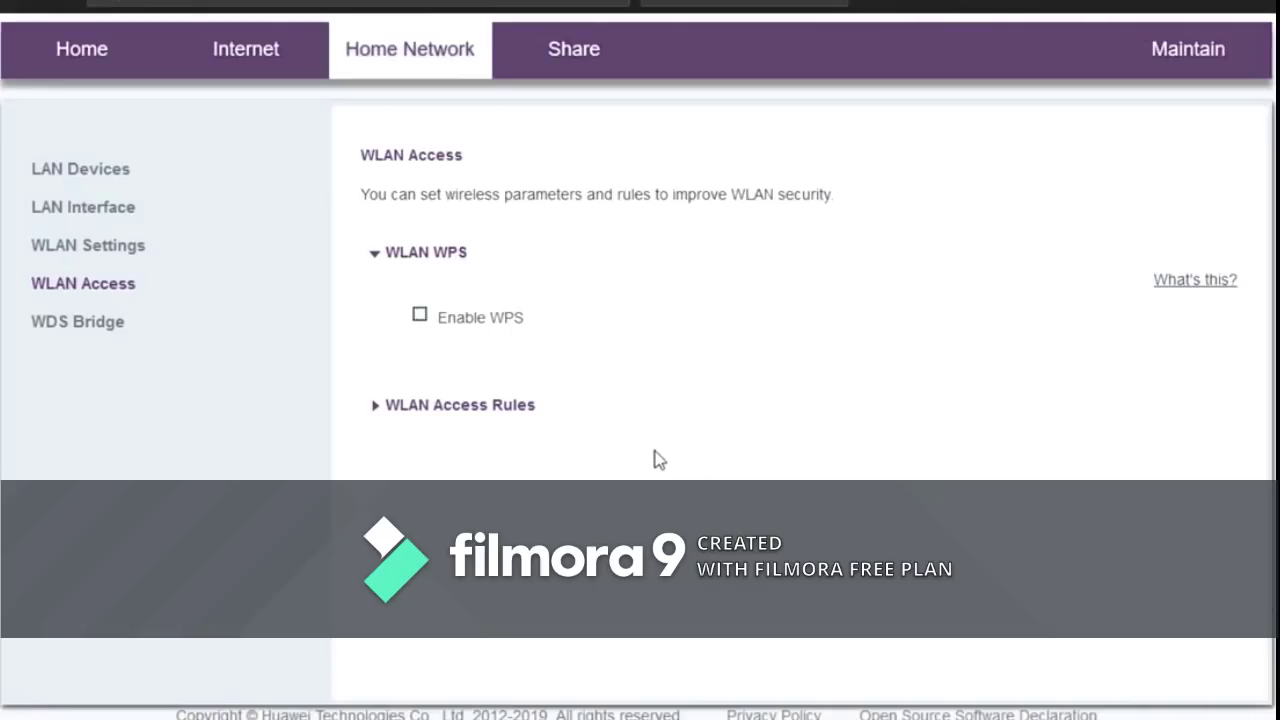
left_click(478, 404)
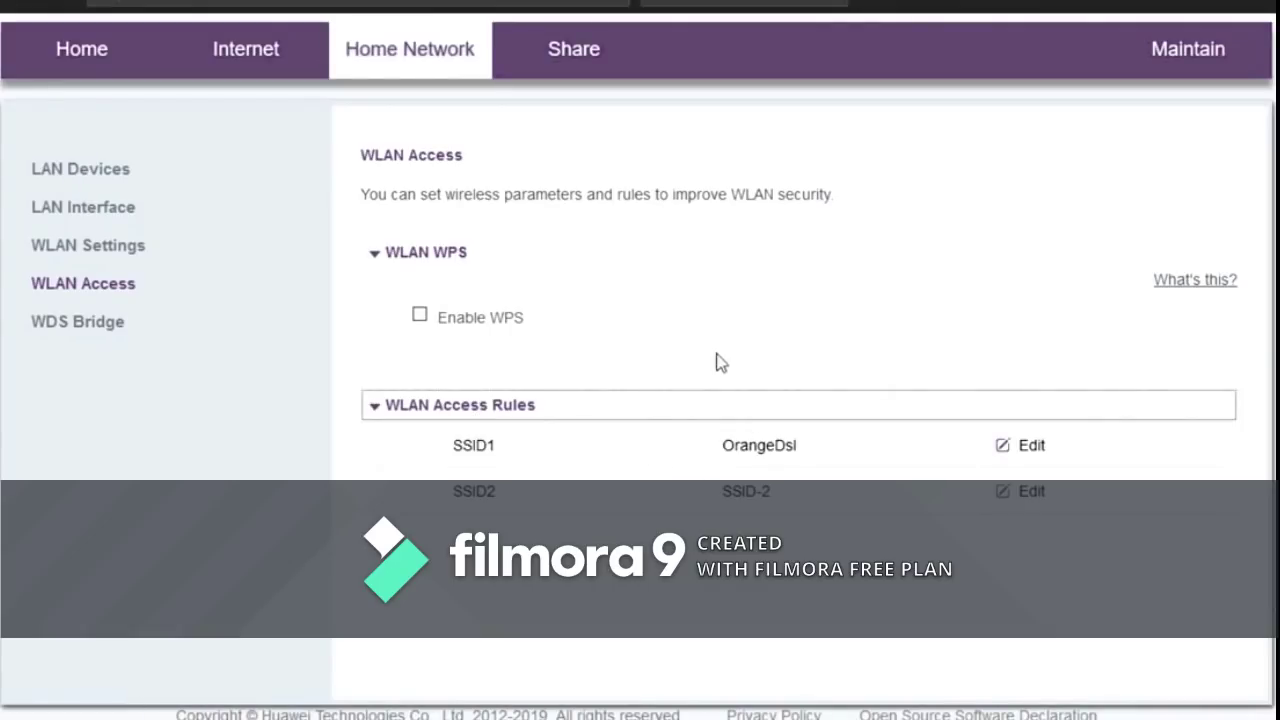
left_click(1026, 445)
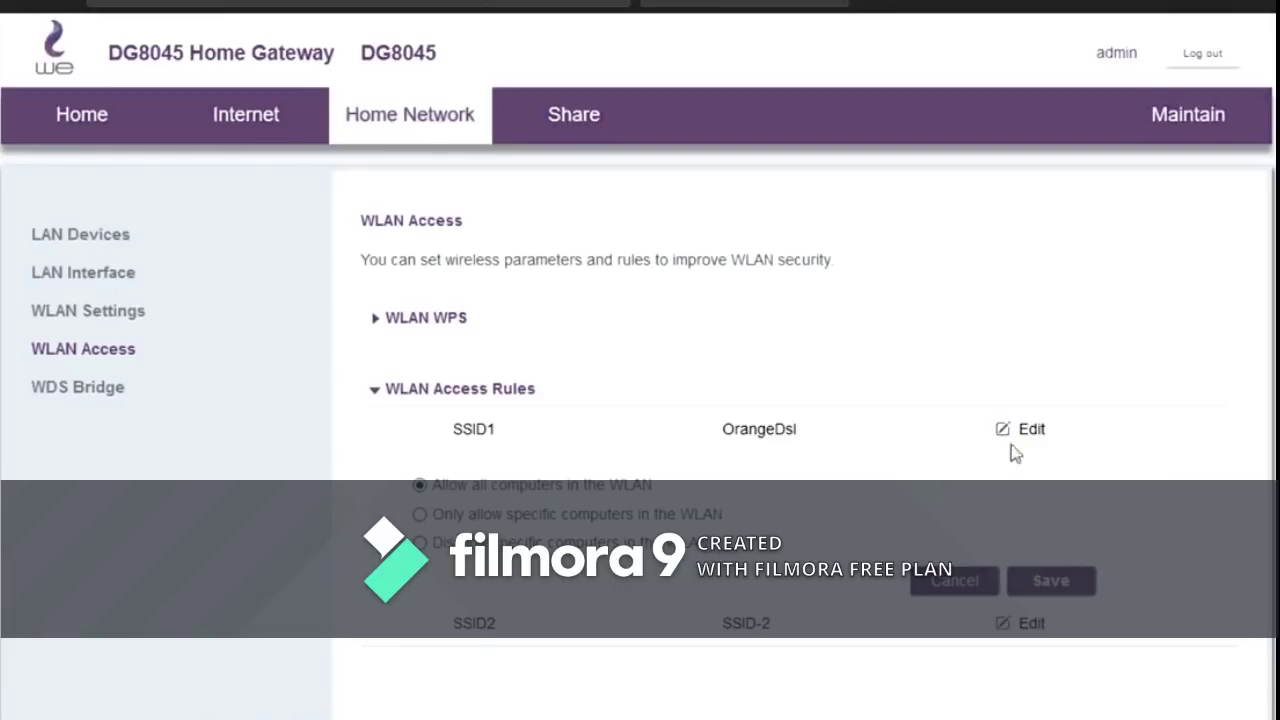
scroll(590, 470, "down", 1)
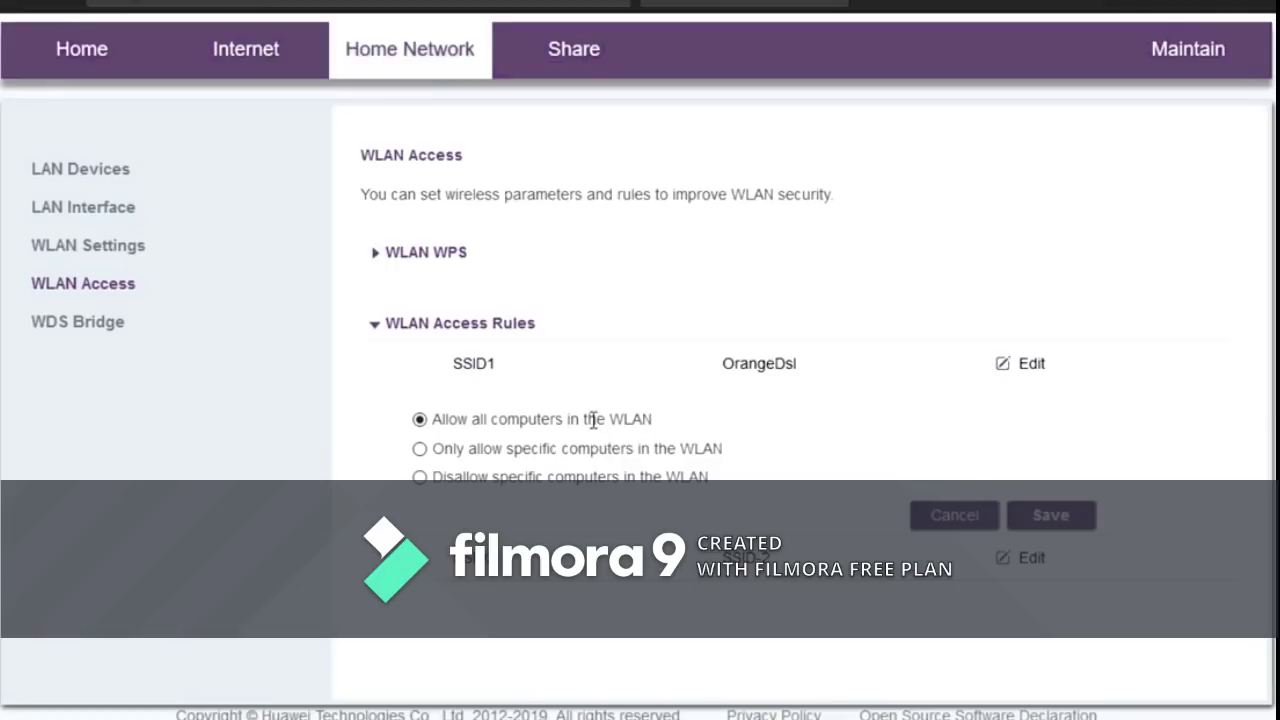
- Set the SSID1 rule to only allow specific computers in the WLAN and start a new LAN device entry
left_click(419, 449)
scroll(677, 426, "down", 3)
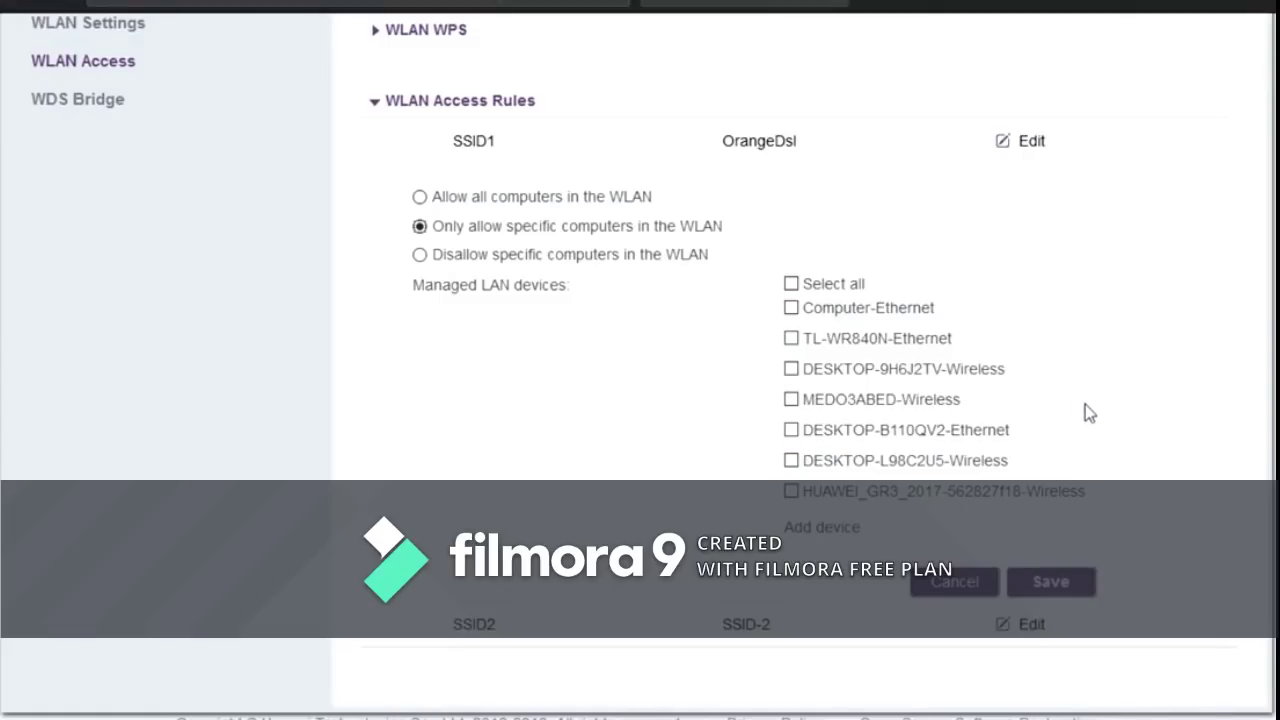
left_click(840, 529)
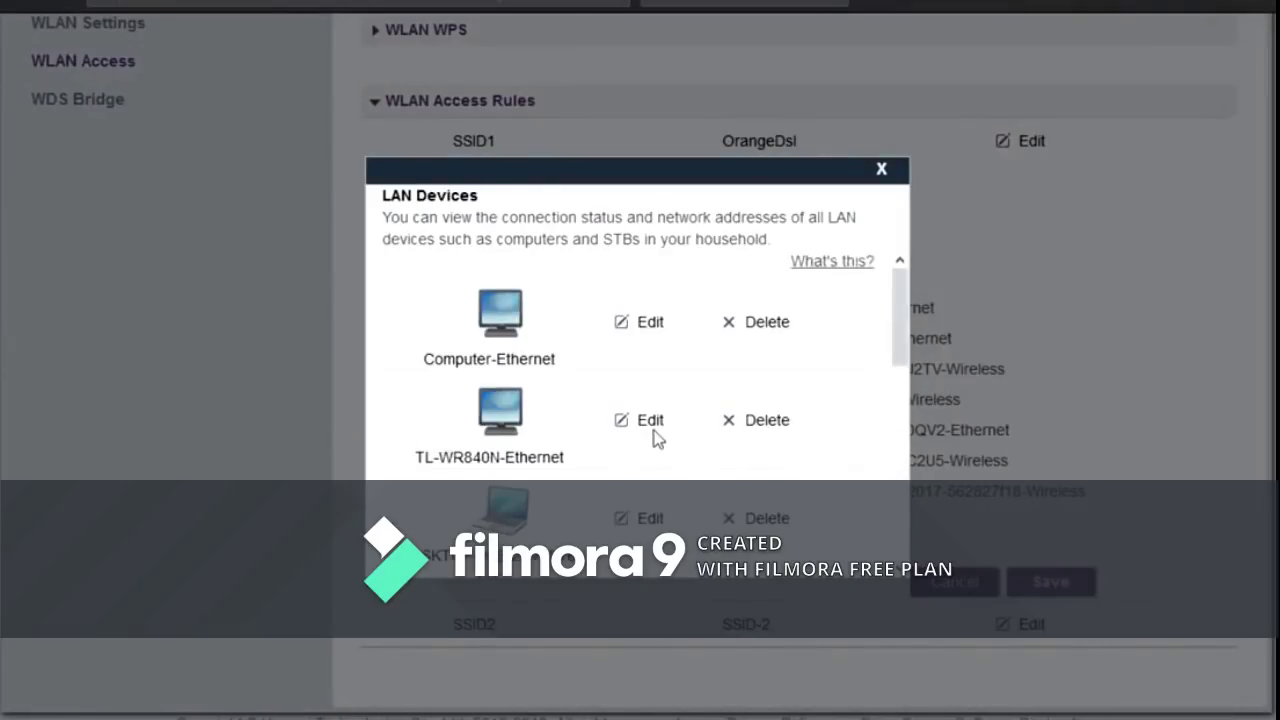
scroll(654, 440, "down", 5)
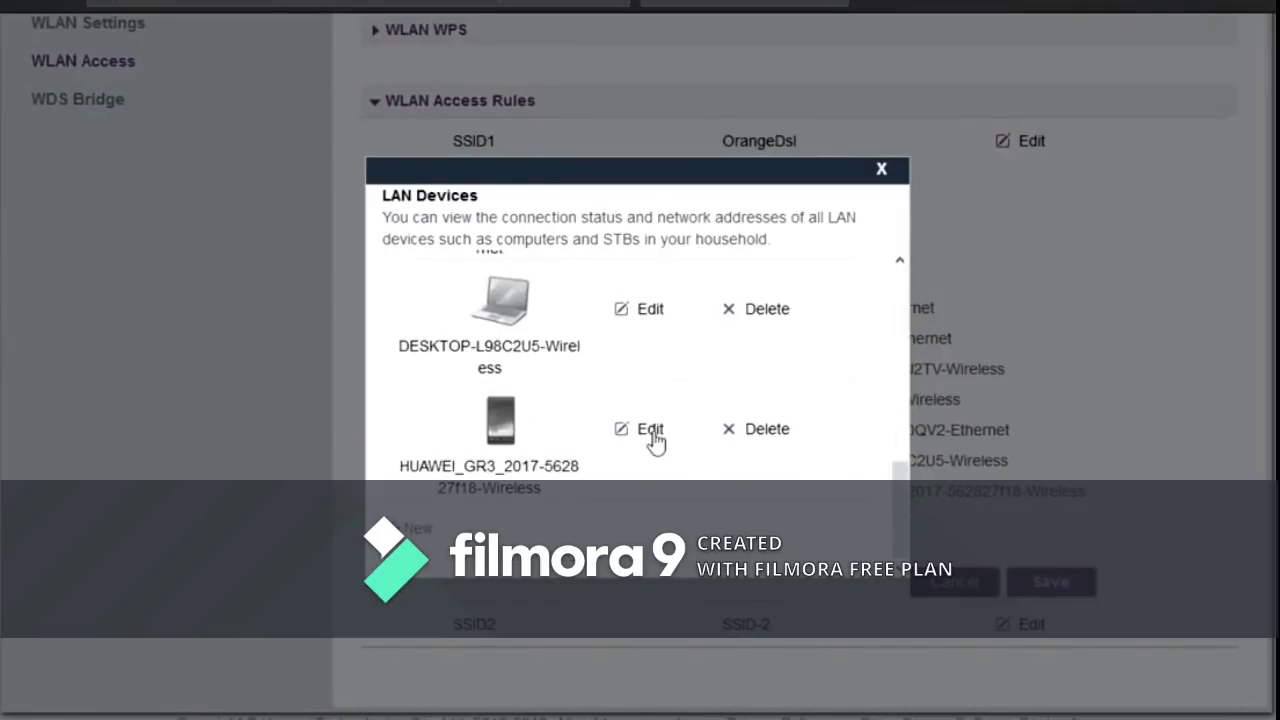
left_click(418, 532)
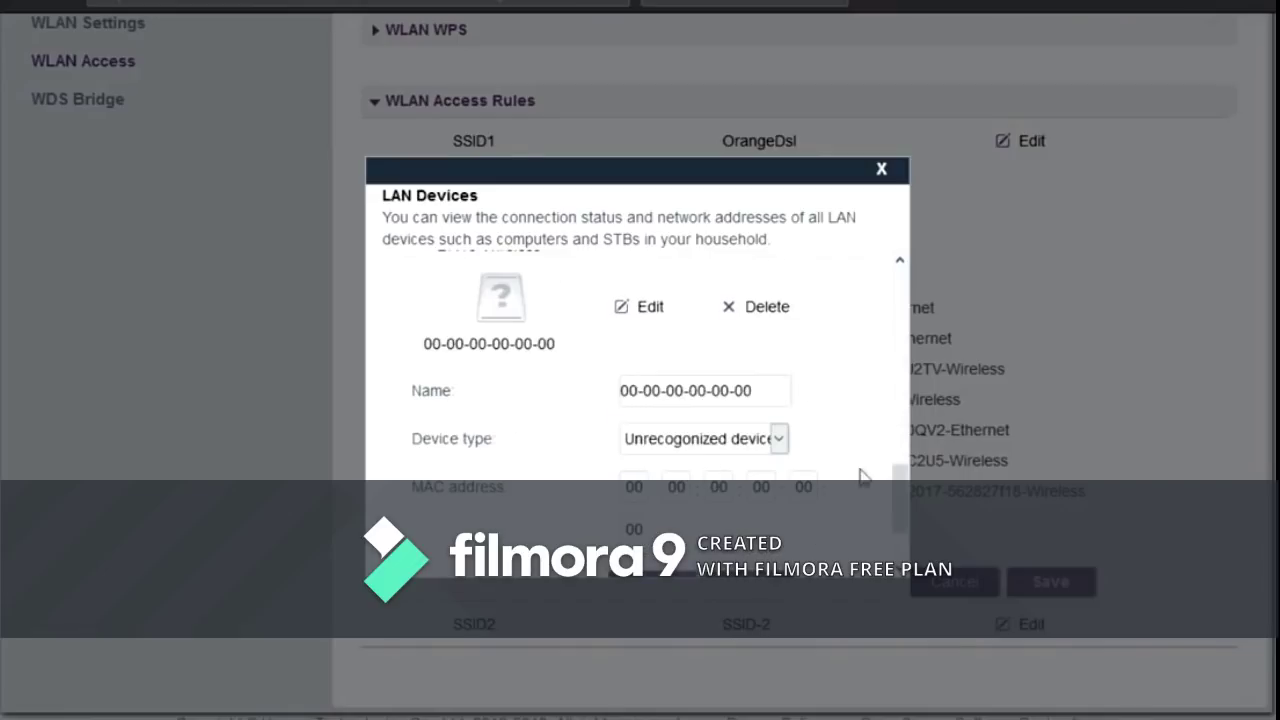
- Examine the new LAN device's name, the device type options and the MAC address fields without changing them
scroll(874, 457, "down", 2)
scroll(874, 457, "up", 2)
triple_click(691, 390)
left_click(726, 448)
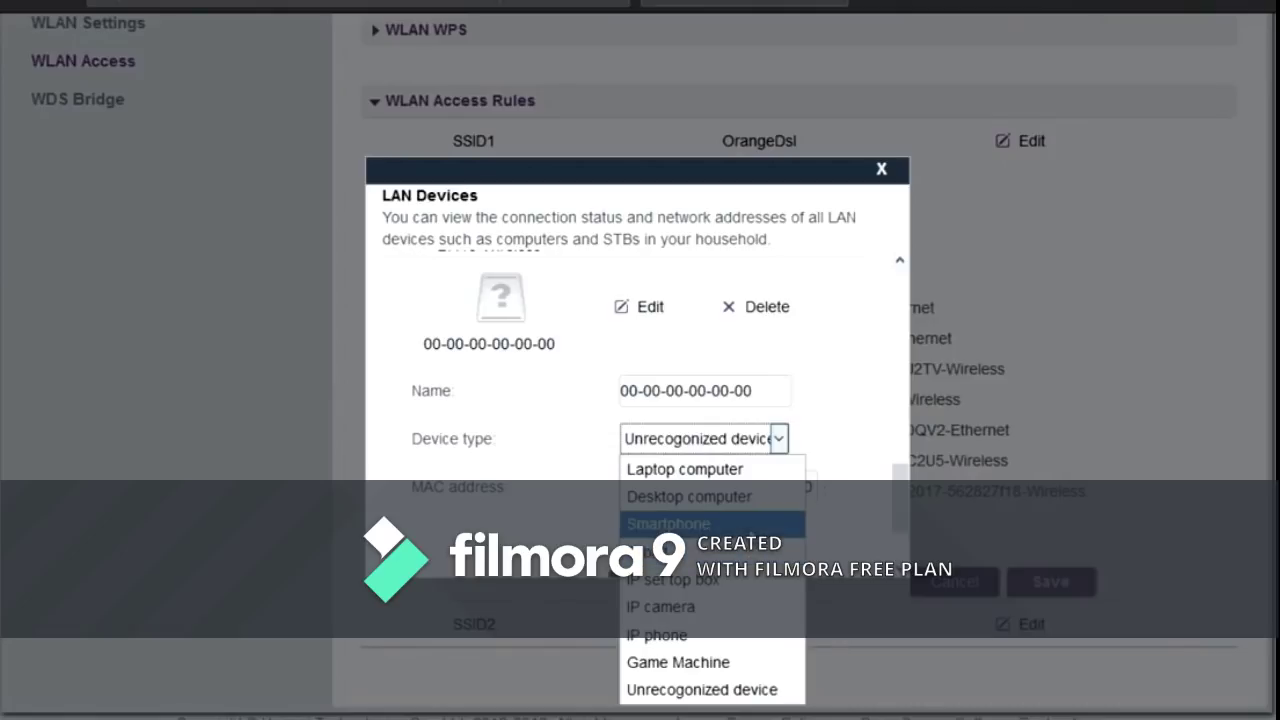
left_click(863, 392)
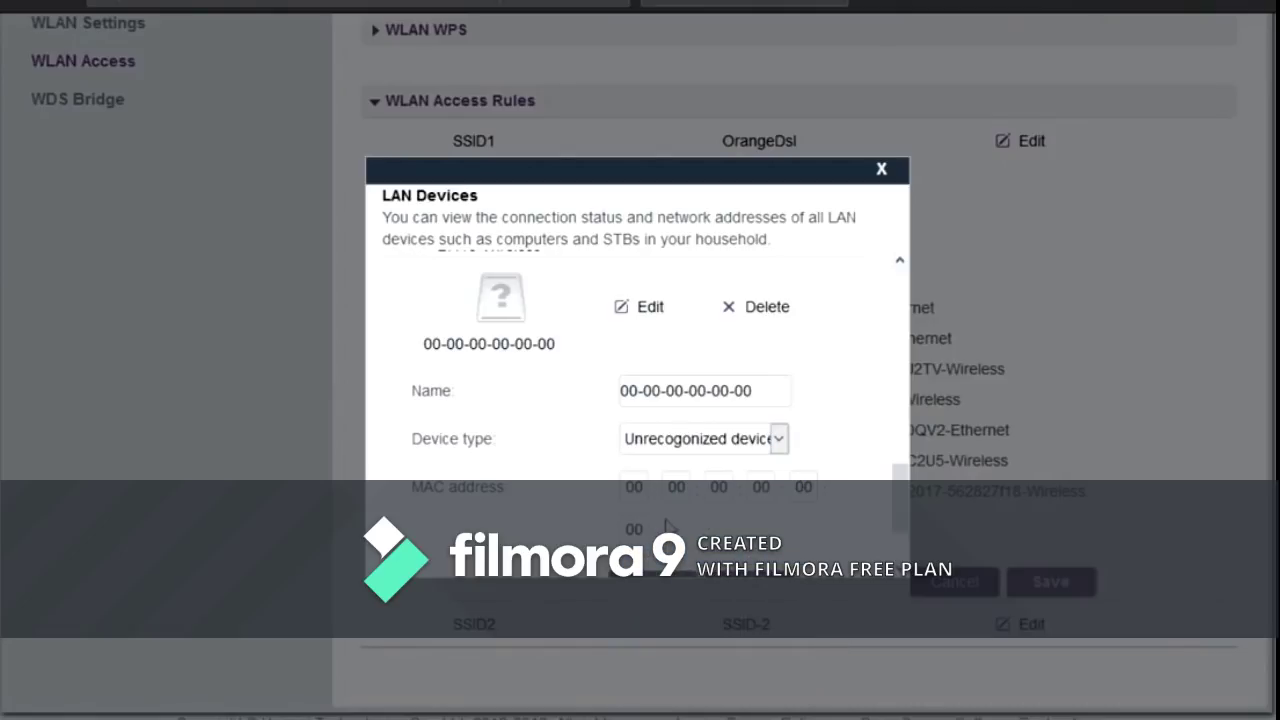
scroll(667, 527, "down", 1)
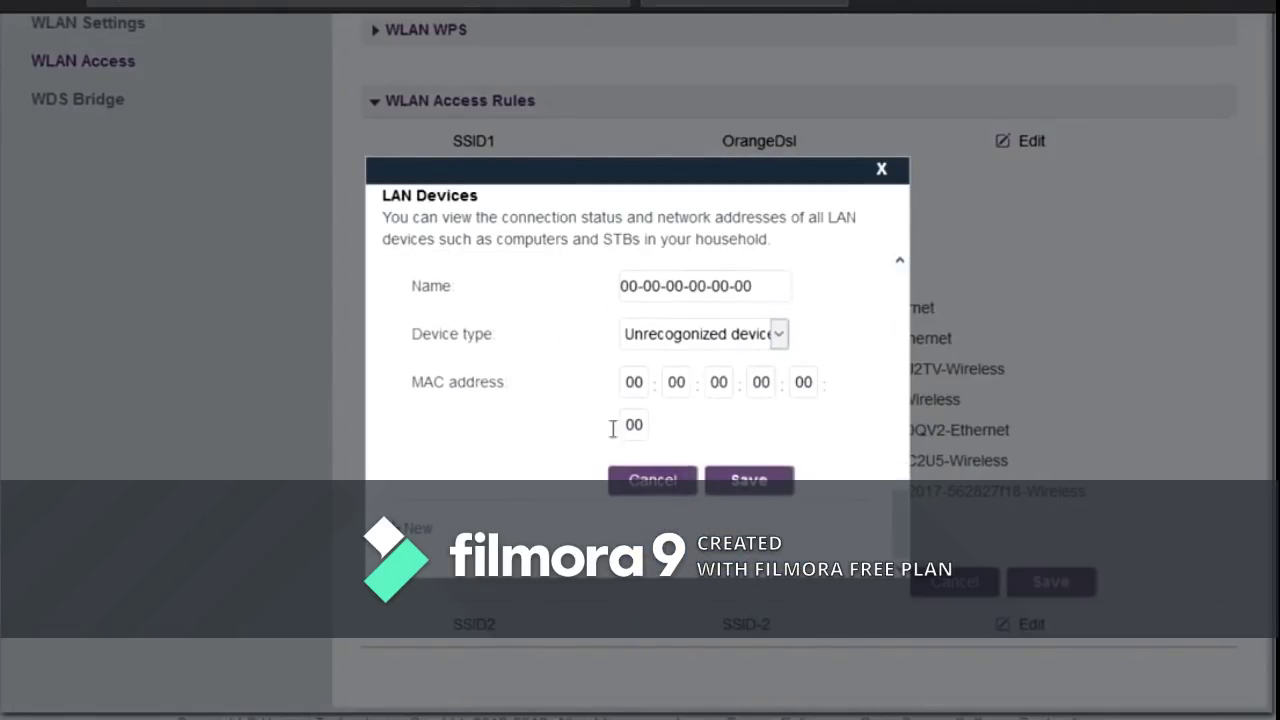
double_click(636, 390)
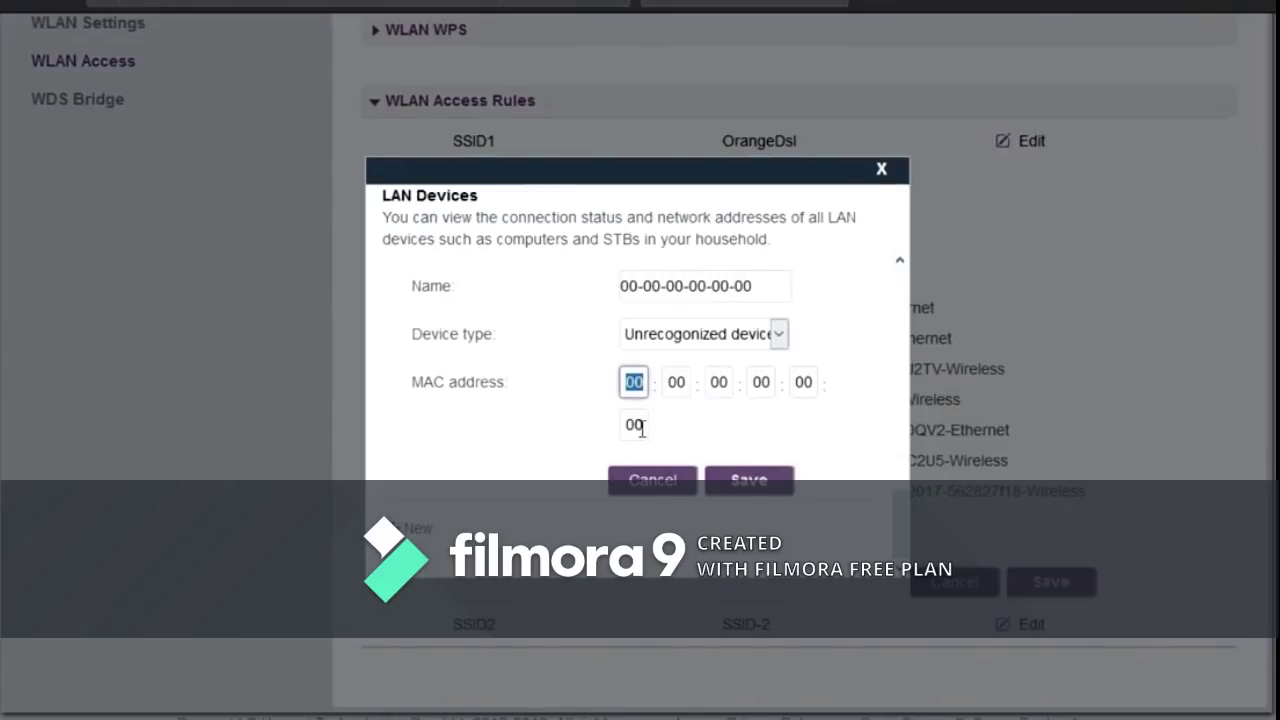
double_click(640, 426)
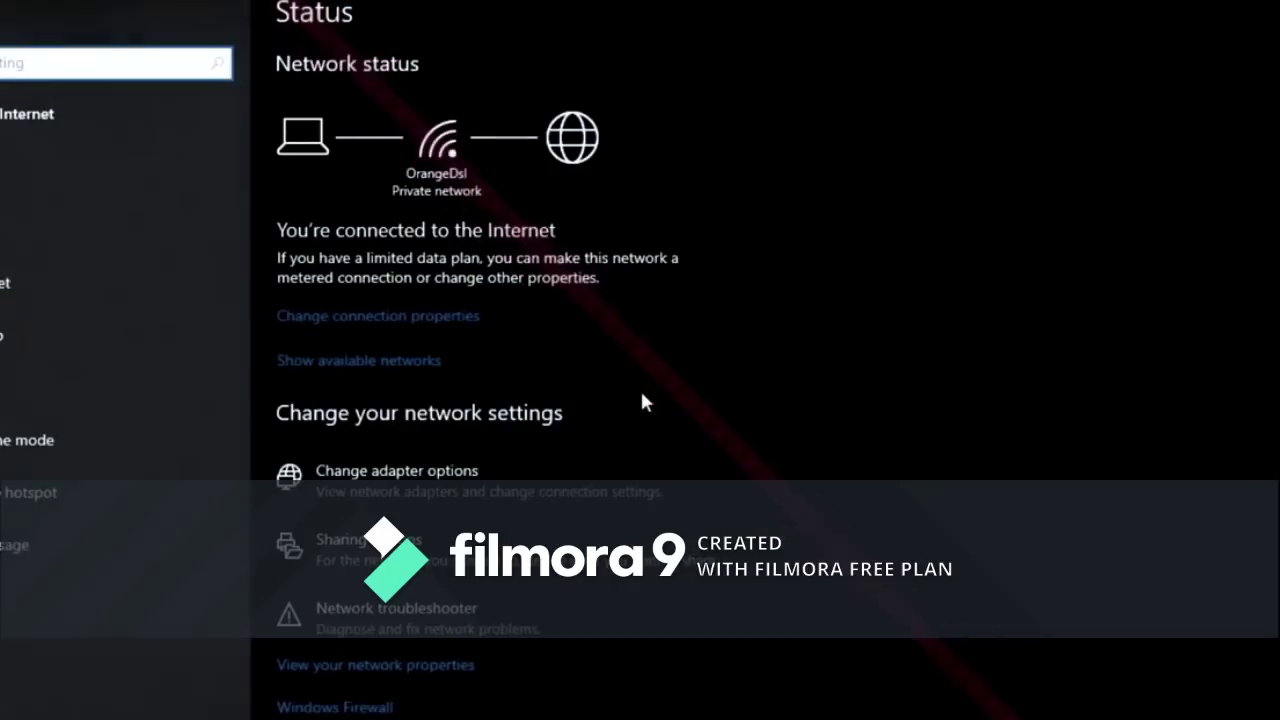
- Switch to the Windows network settings and look up the Wi-Fi adapter's physical address in its connection details
scroll(640, 395, "down", 2)
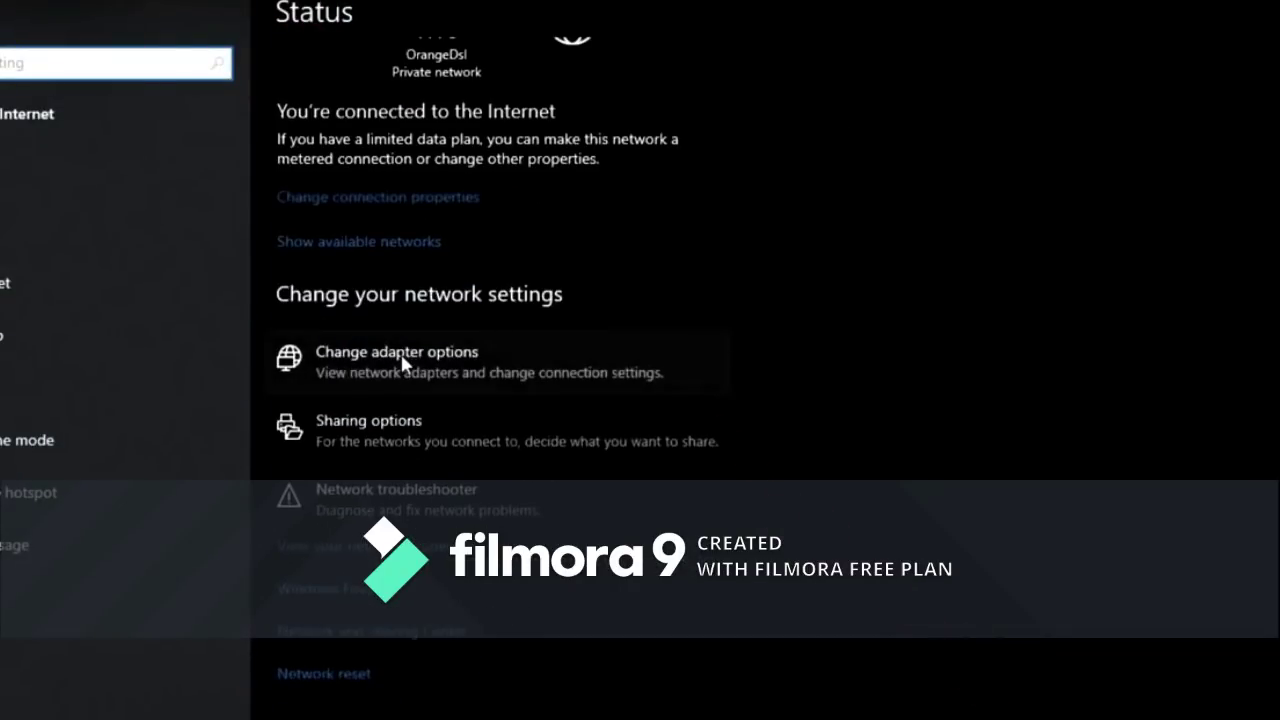
left_click(557, 360)
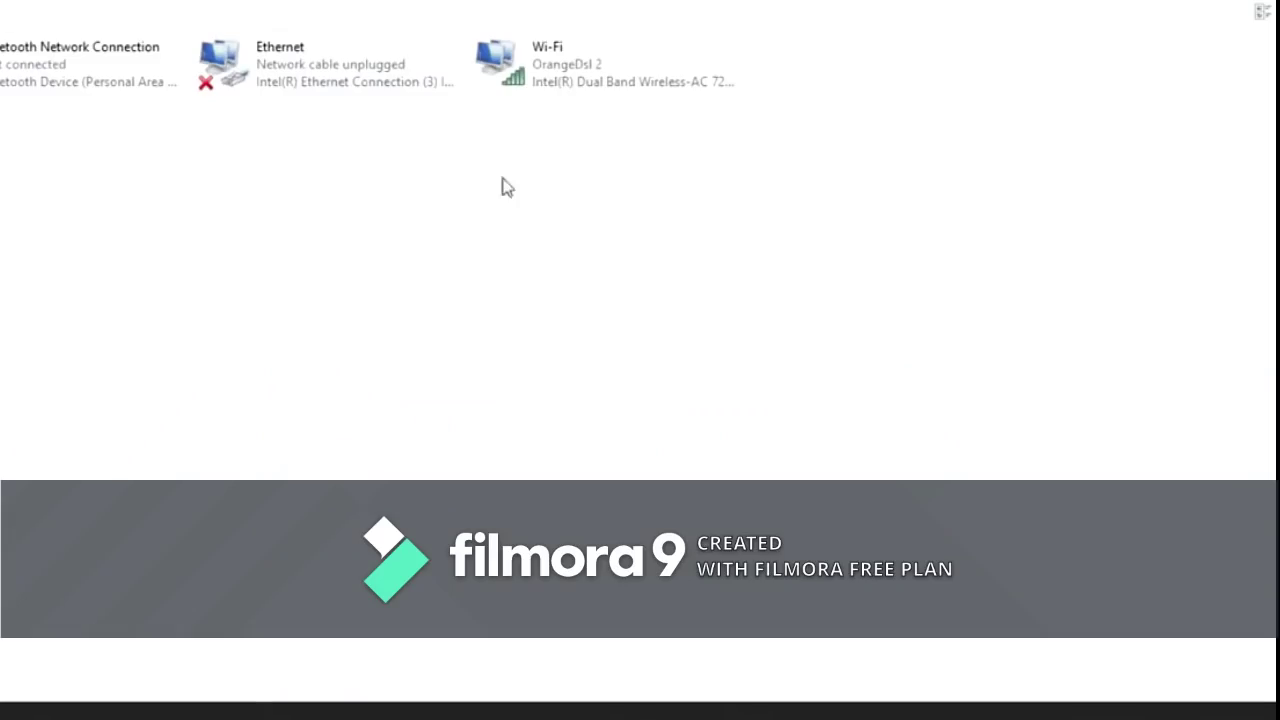
right_click(541, 64)
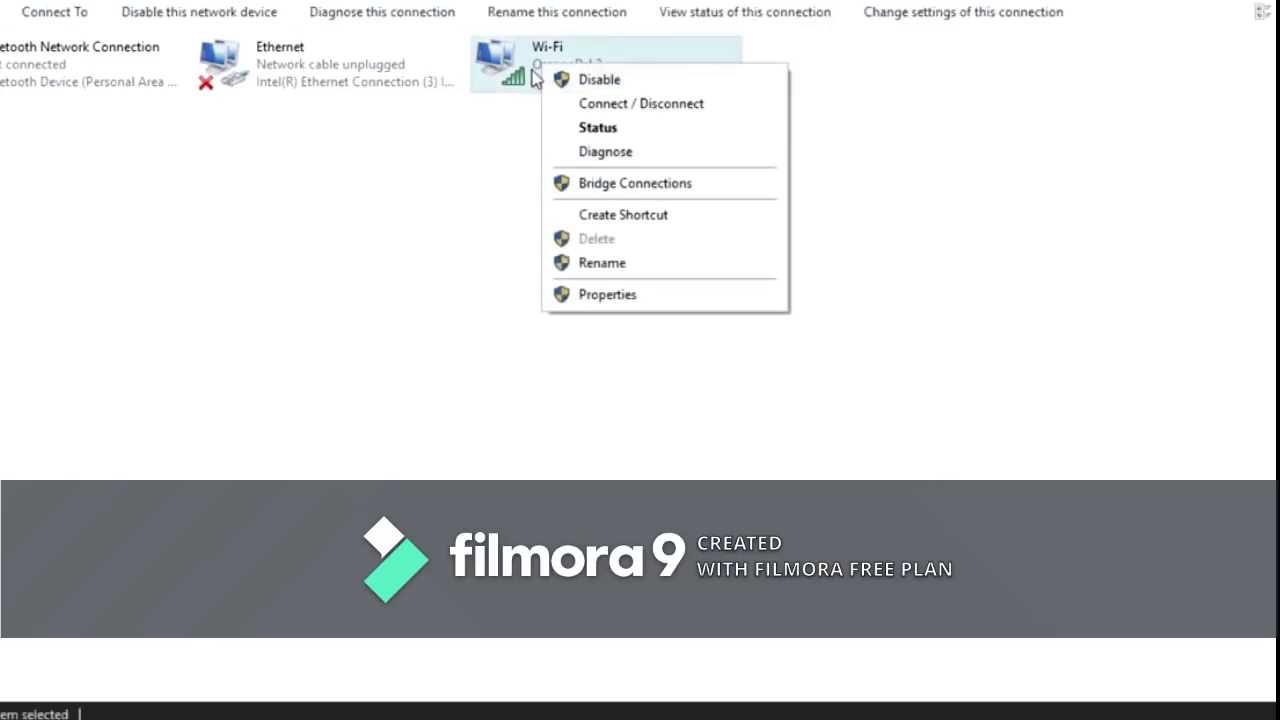
left_click(590, 131)
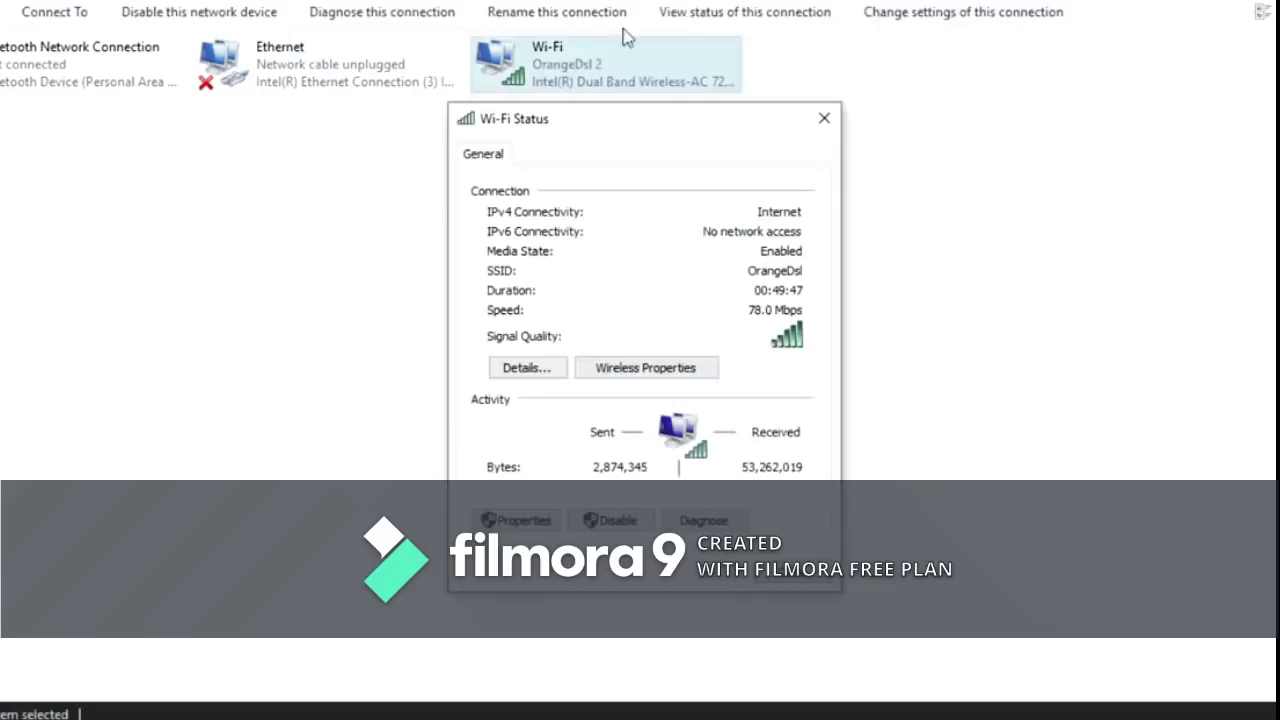
left_click(532, 370)
scroll(823, 367, "down", 1)
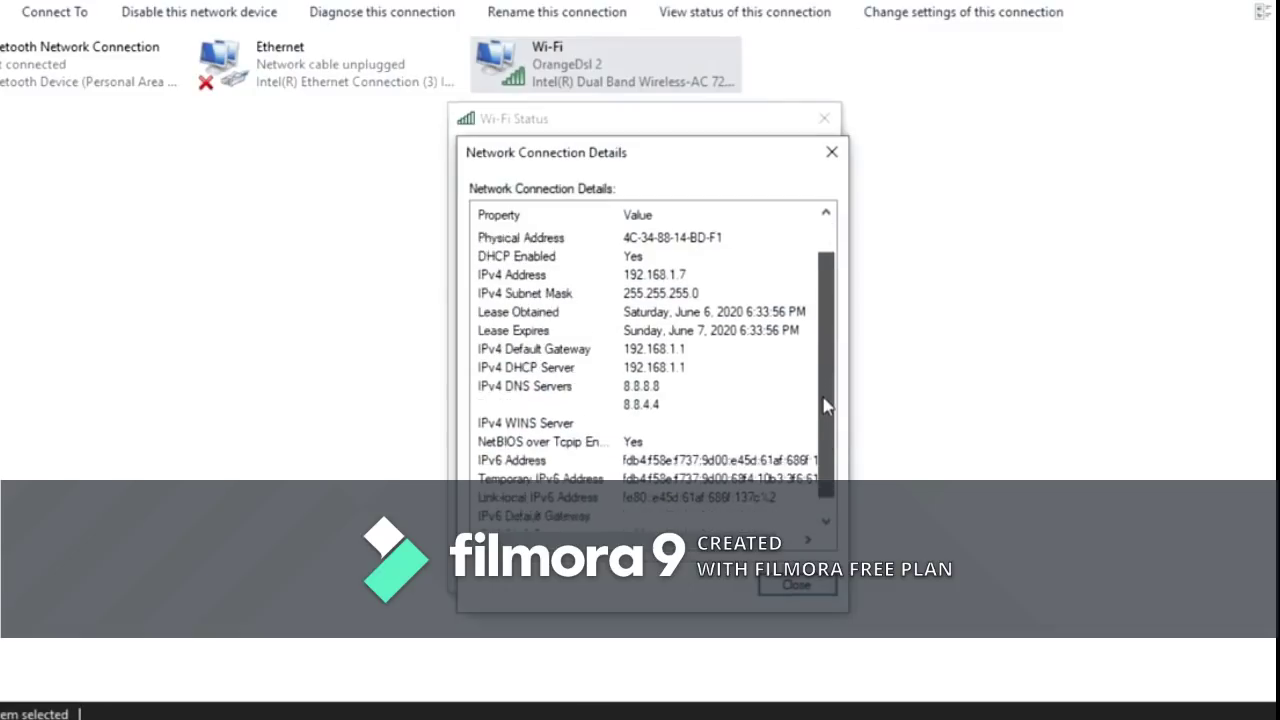
scroll(705, 285, "up", 1)
left_click(703, 278)
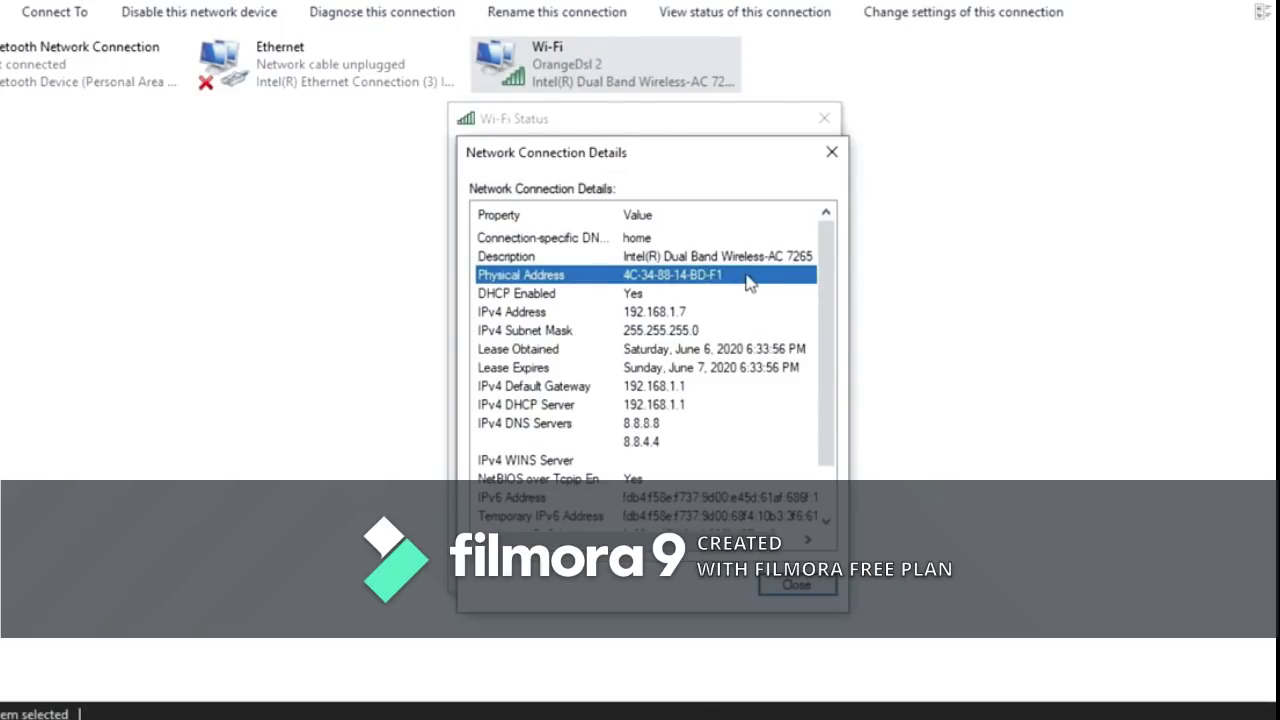
left_click(832, 152)
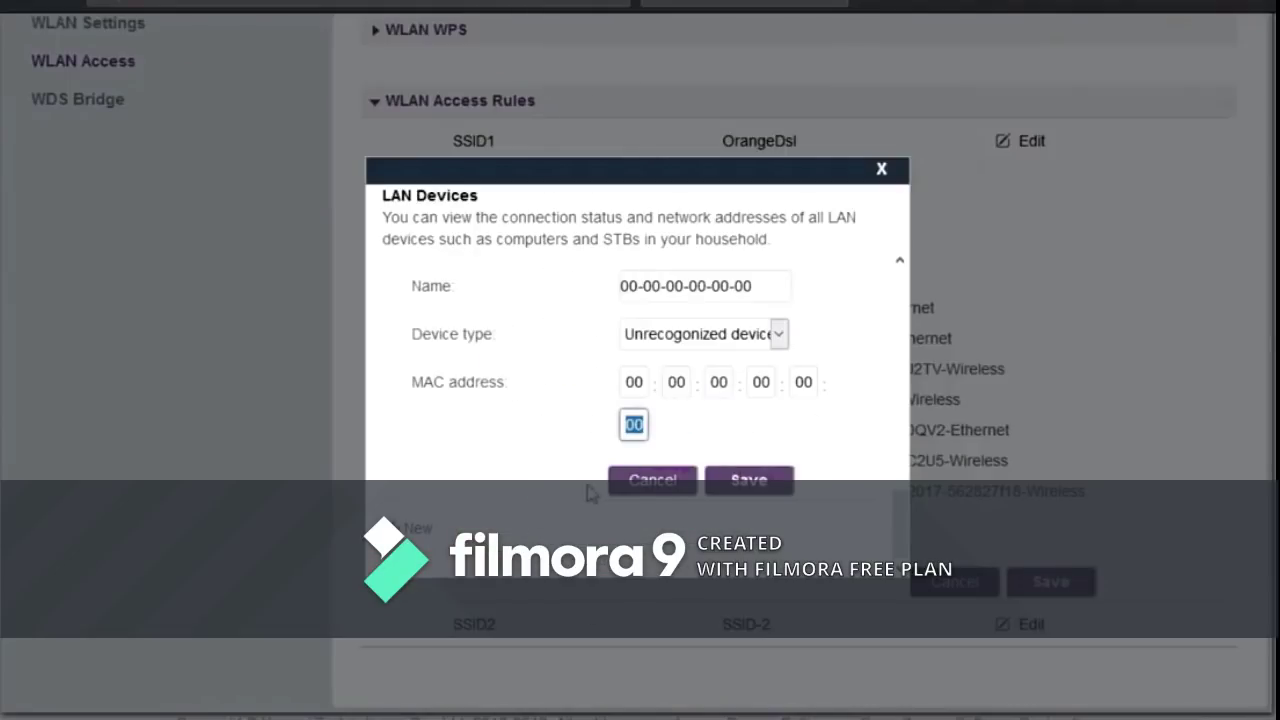
- Back in the router page, discard the new LAN device entry, close the device list and look over the managed LAN devices
left_click(657, 478)
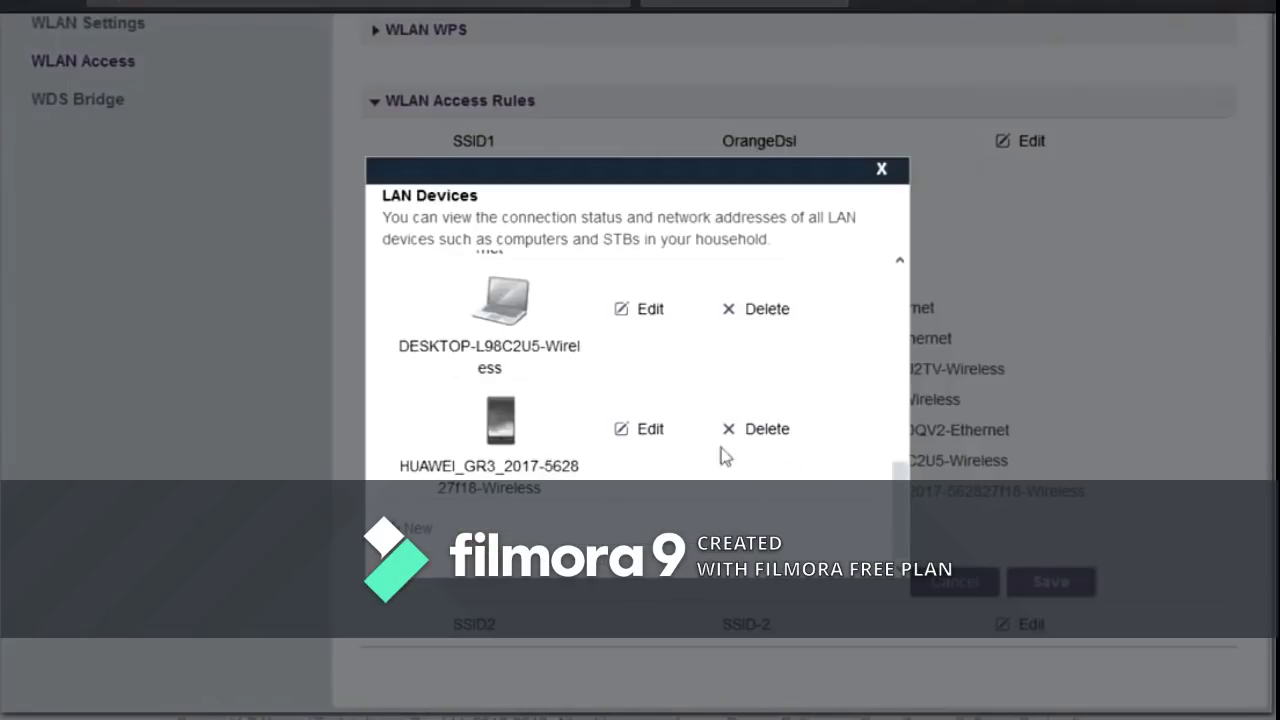
left_click(882, 170)
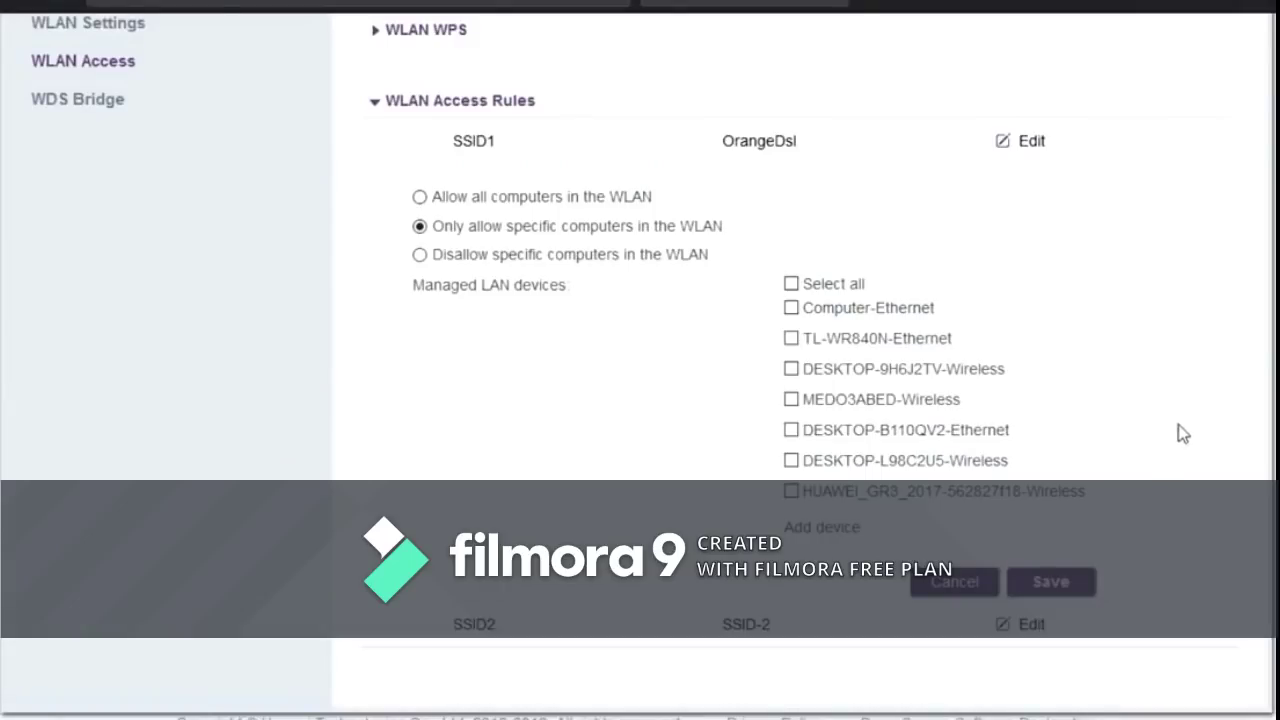
scroll(1128, 510, "up", 1)
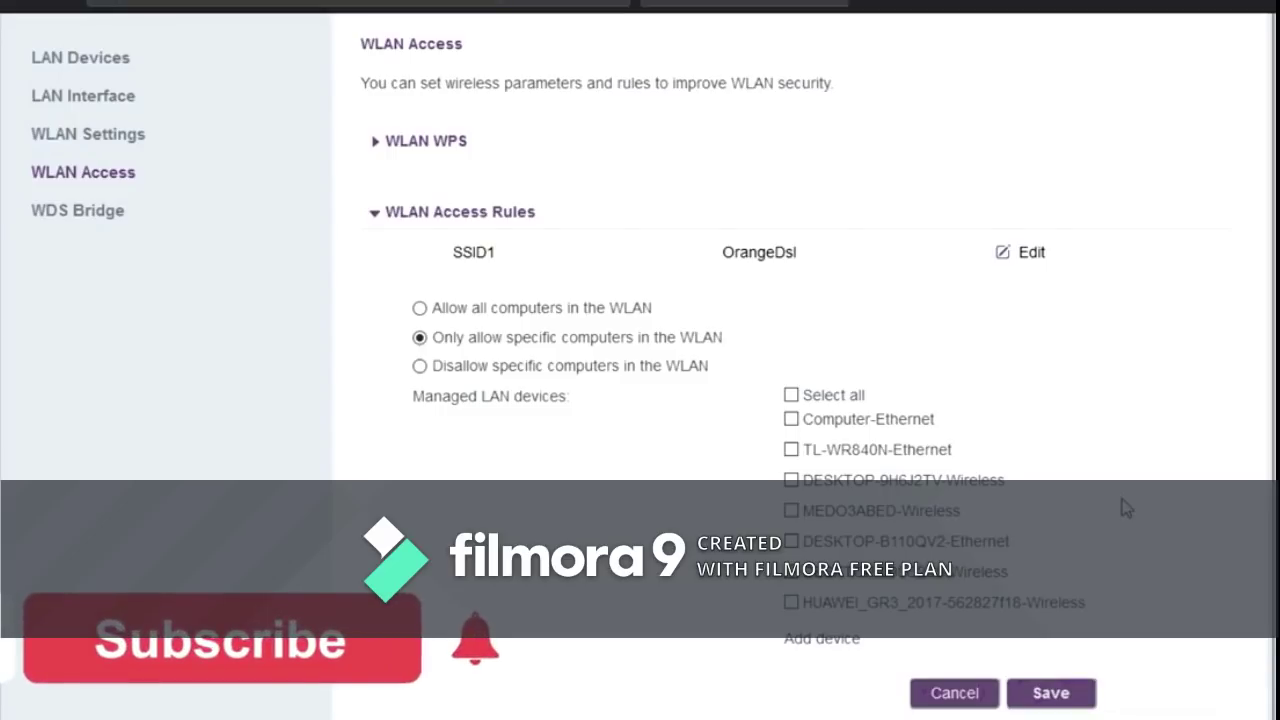
scroll(1030, 360, "down", 2)
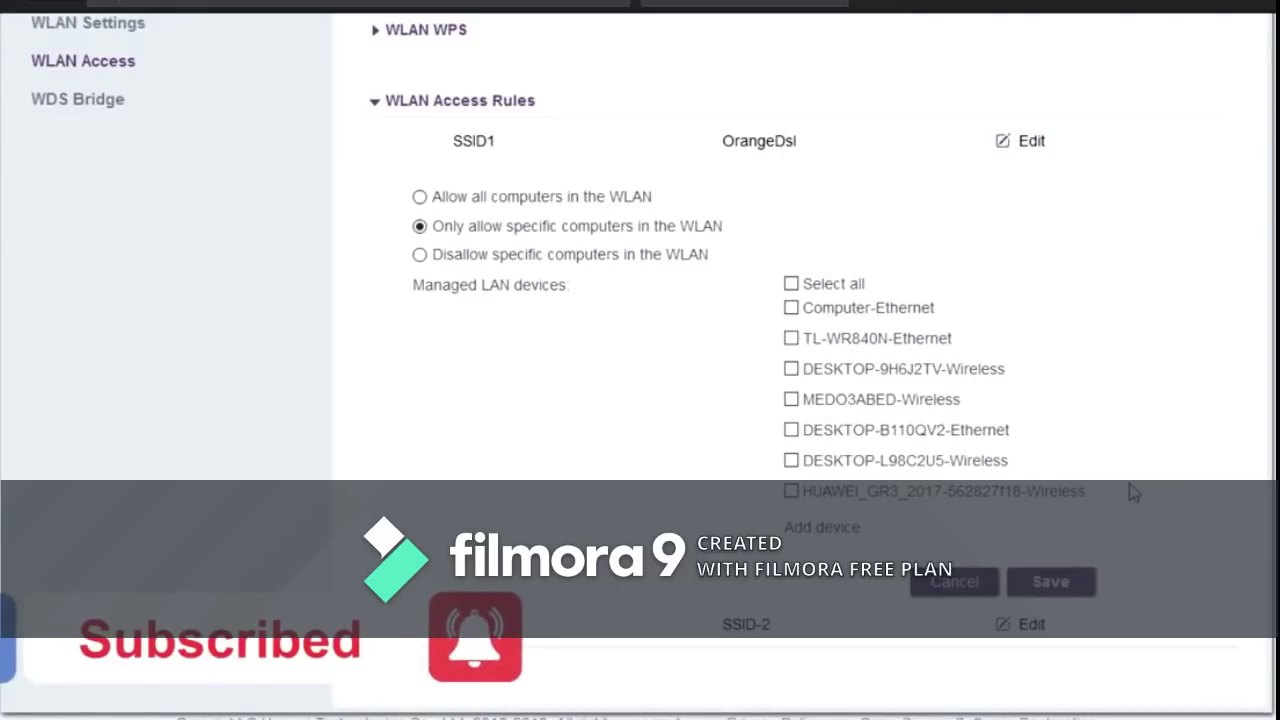
scroll(1154, 486, "down", 1)
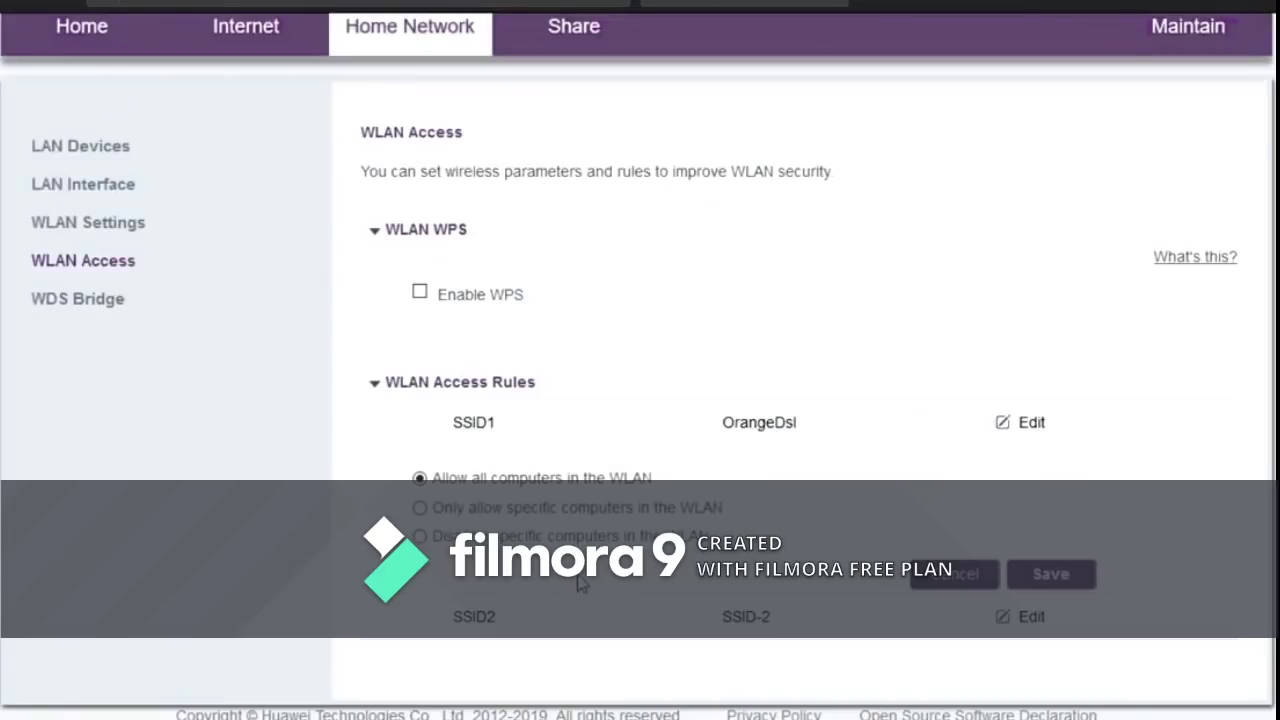
- Set the SSID1 access rule to disallow specific computers in the WLAN
left_click(424, 538)
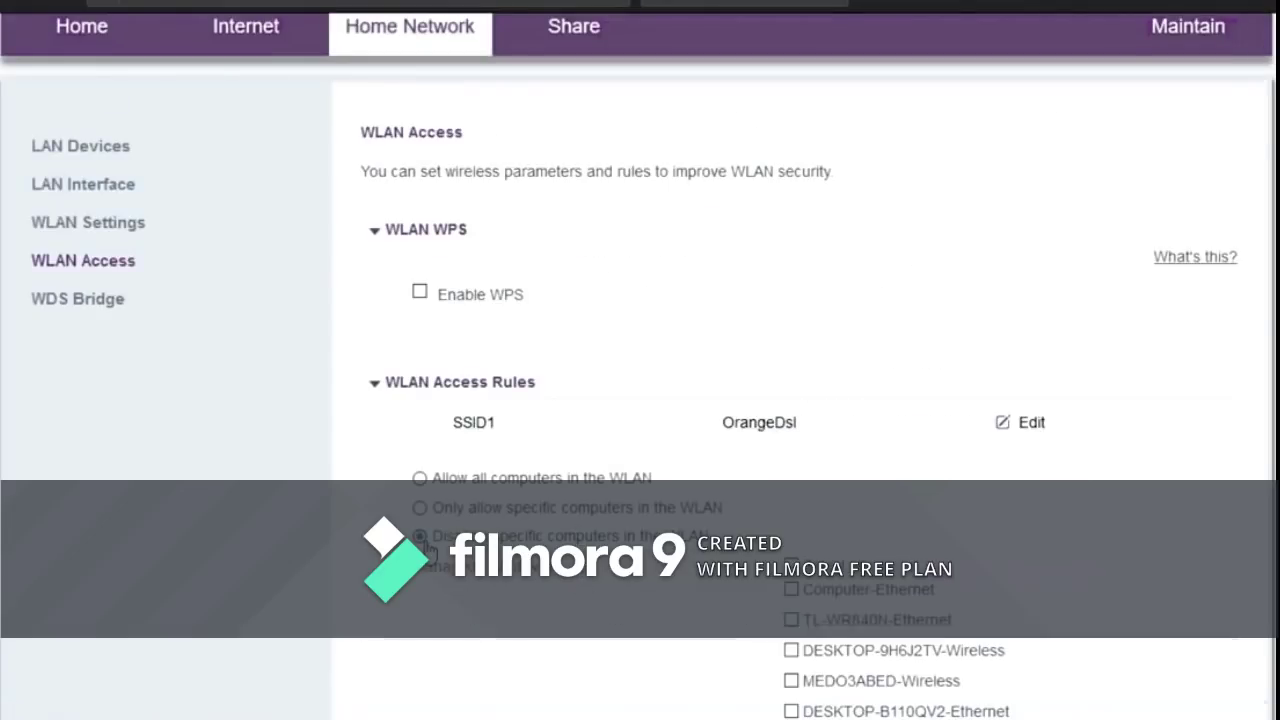
scroll(428, 545, "down", 3)
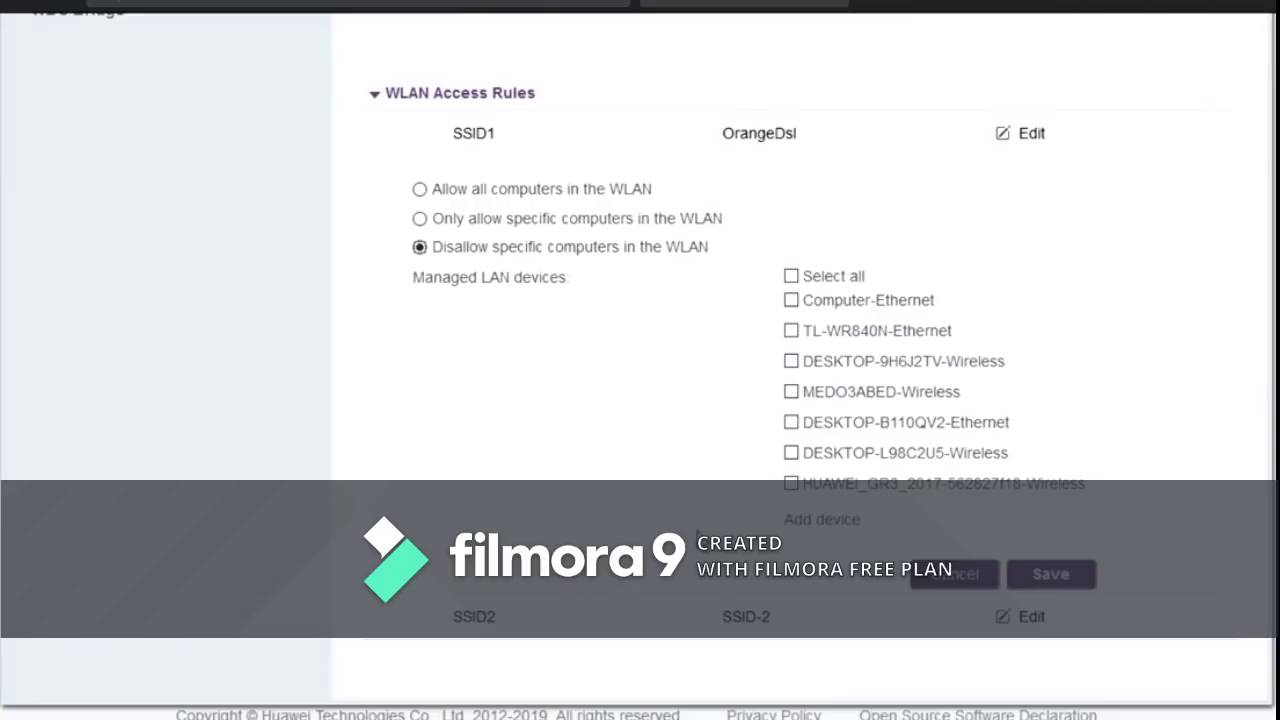
- View a blank new device entry for the disallow rule, discard it and close the LAN device list
left_click(801, 528)
scroll(623, 440, "down", 5)
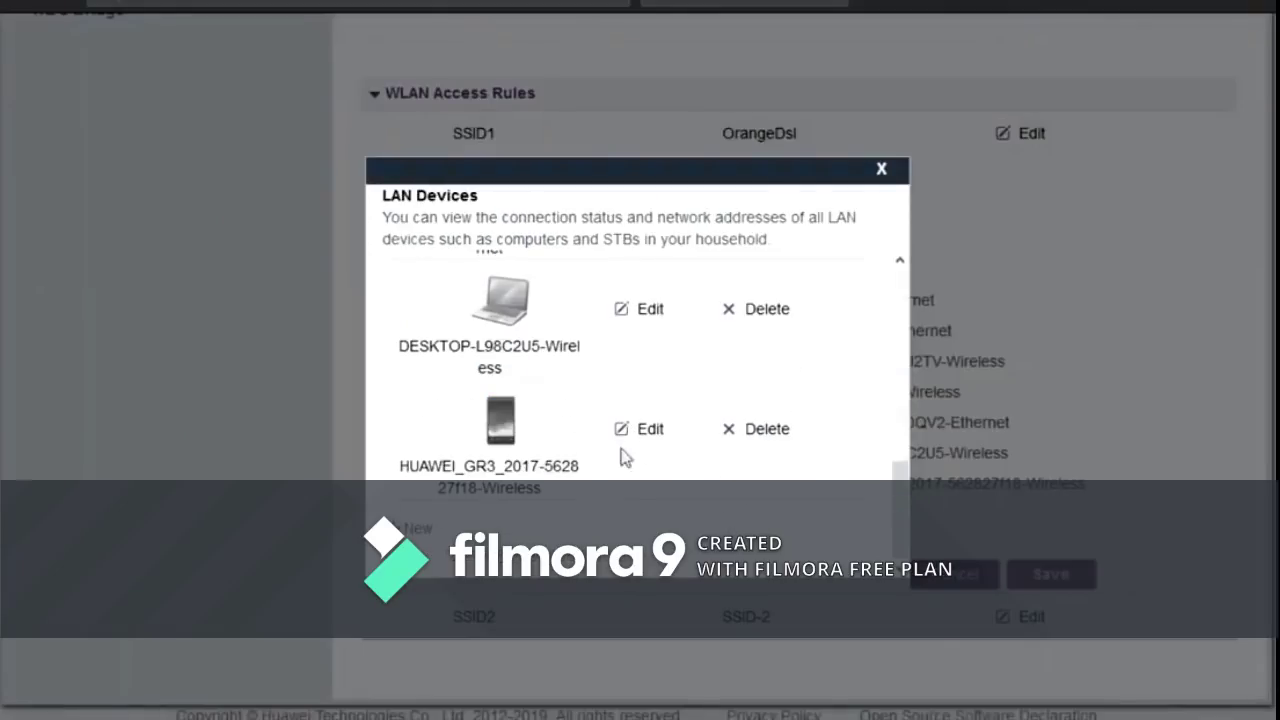
left_click(422, 533)
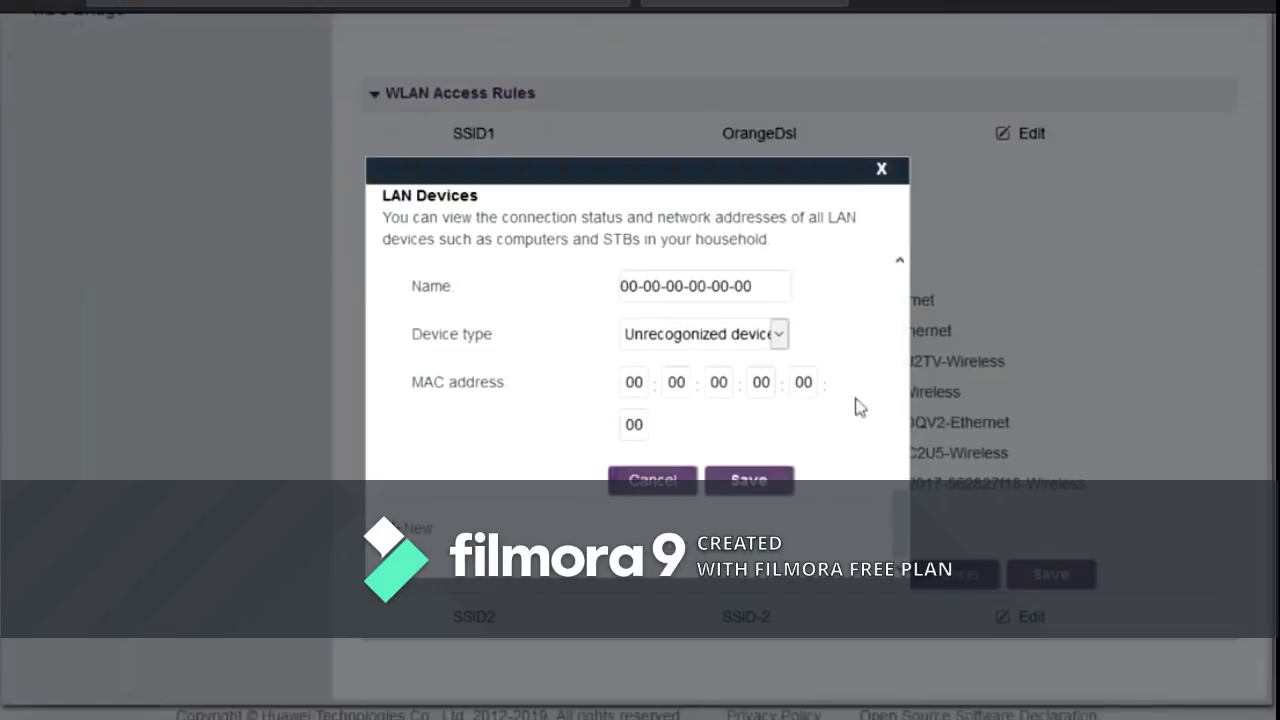
left_click(654, 481)
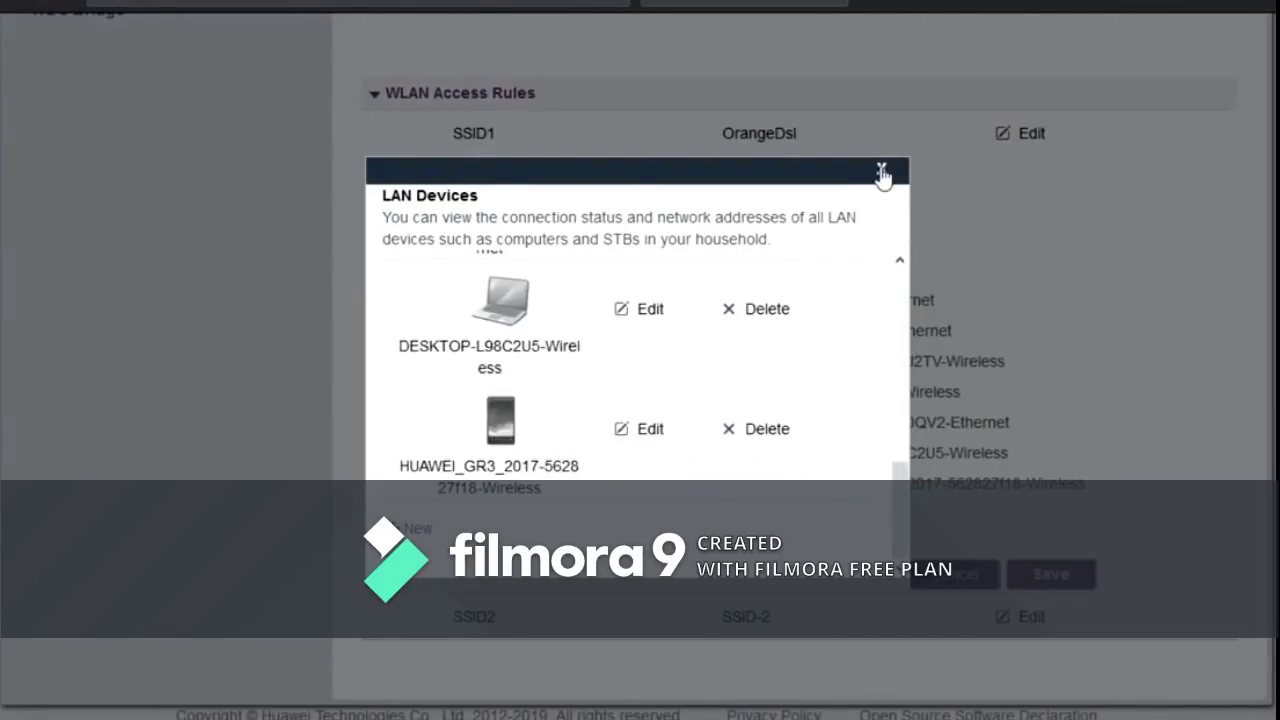
left_click(881, 169)
scroll(1088, 375, "up", 1)
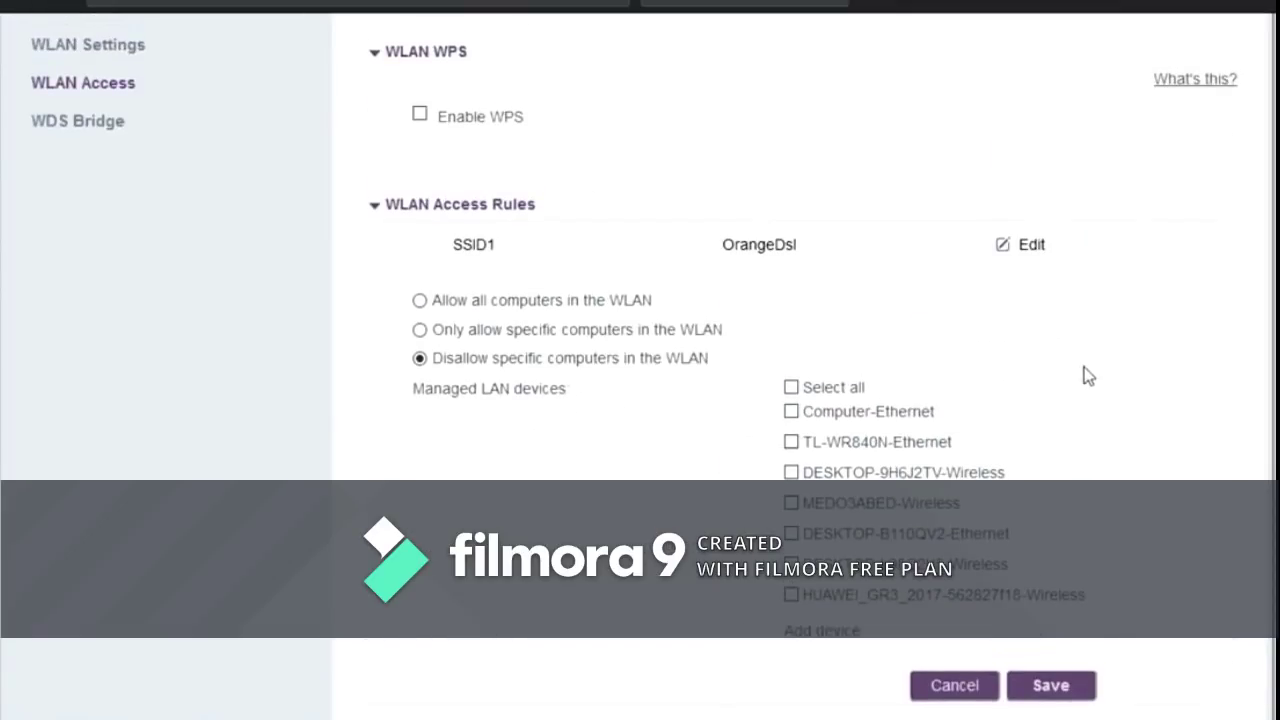
scroll(1045, 378, "up", 1)
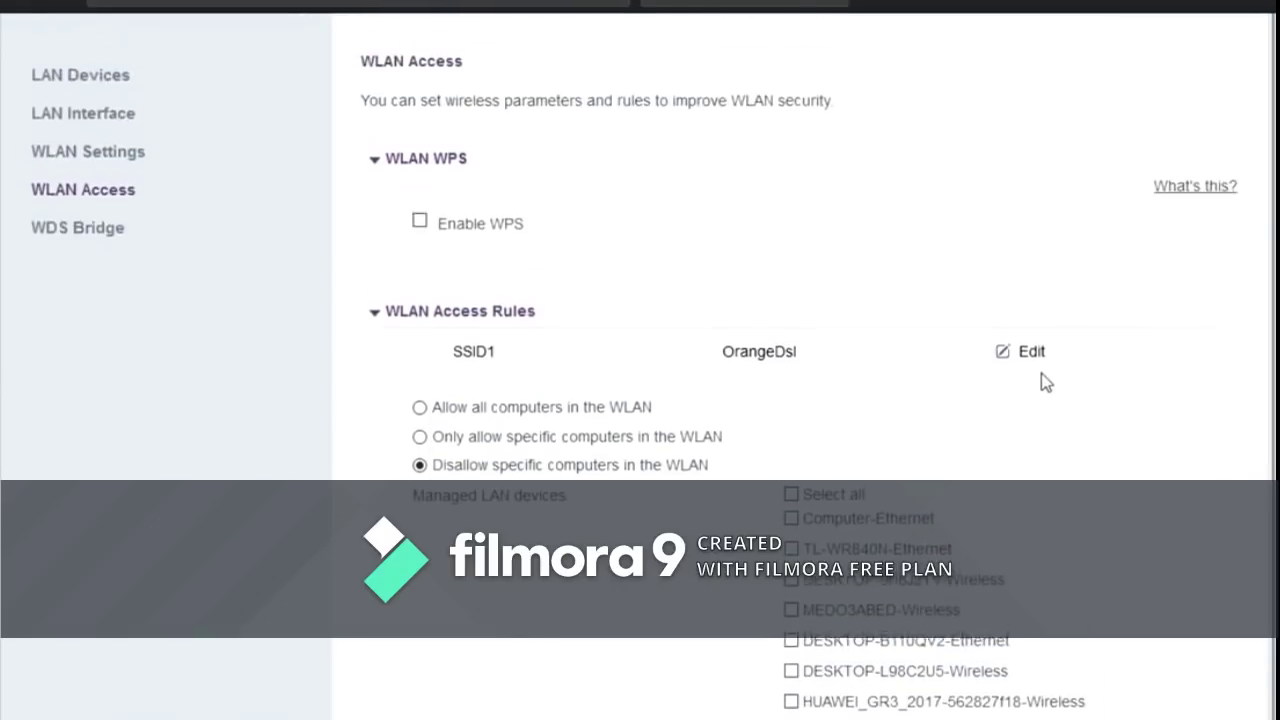
scroll(1137, 476, "down", 2)
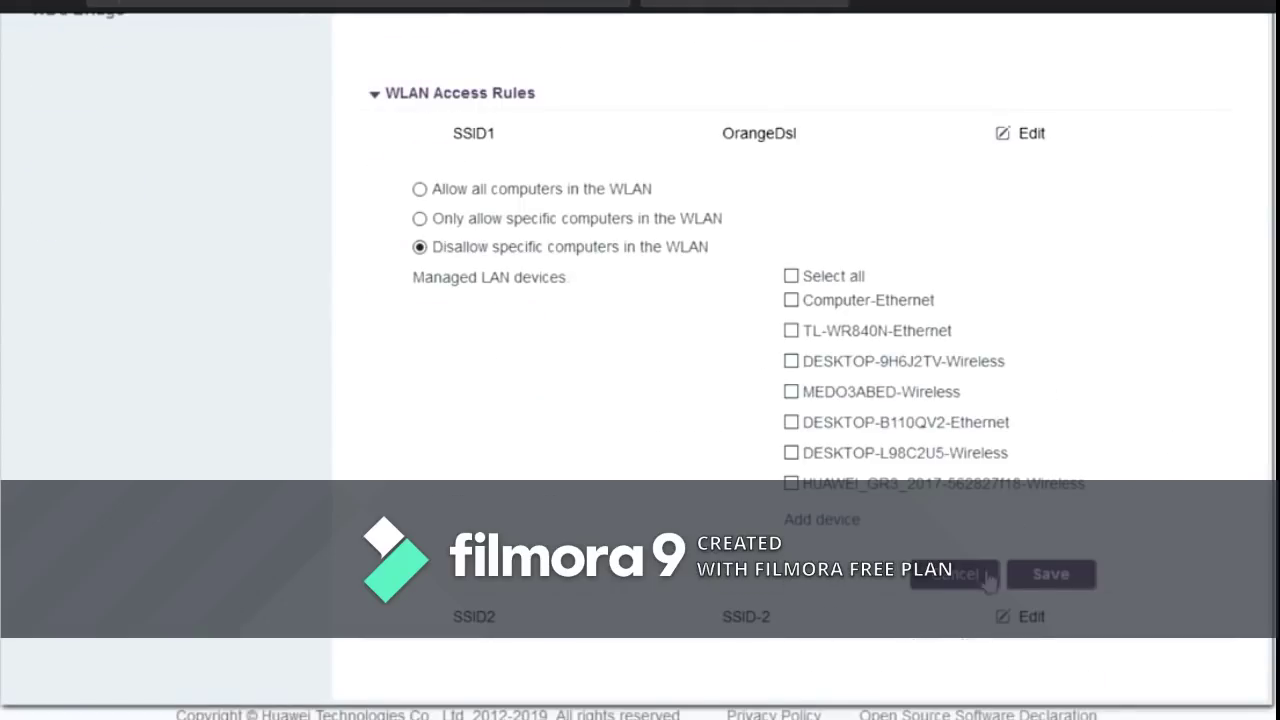
scroll(955, 600, "up", 2)
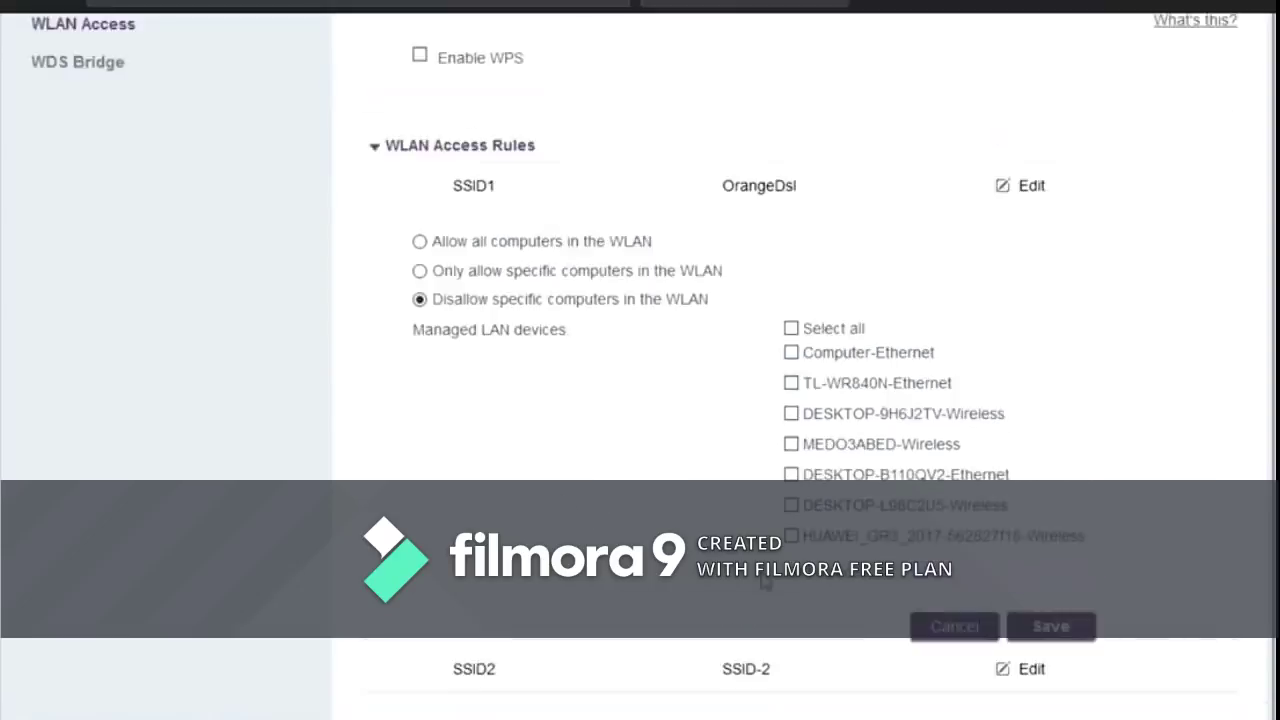
- Discard the unsaved disallow rule edit for SSID1 in the WLAN access rules
scroll(950, 640, "down", 2)
left_click(955, 588)
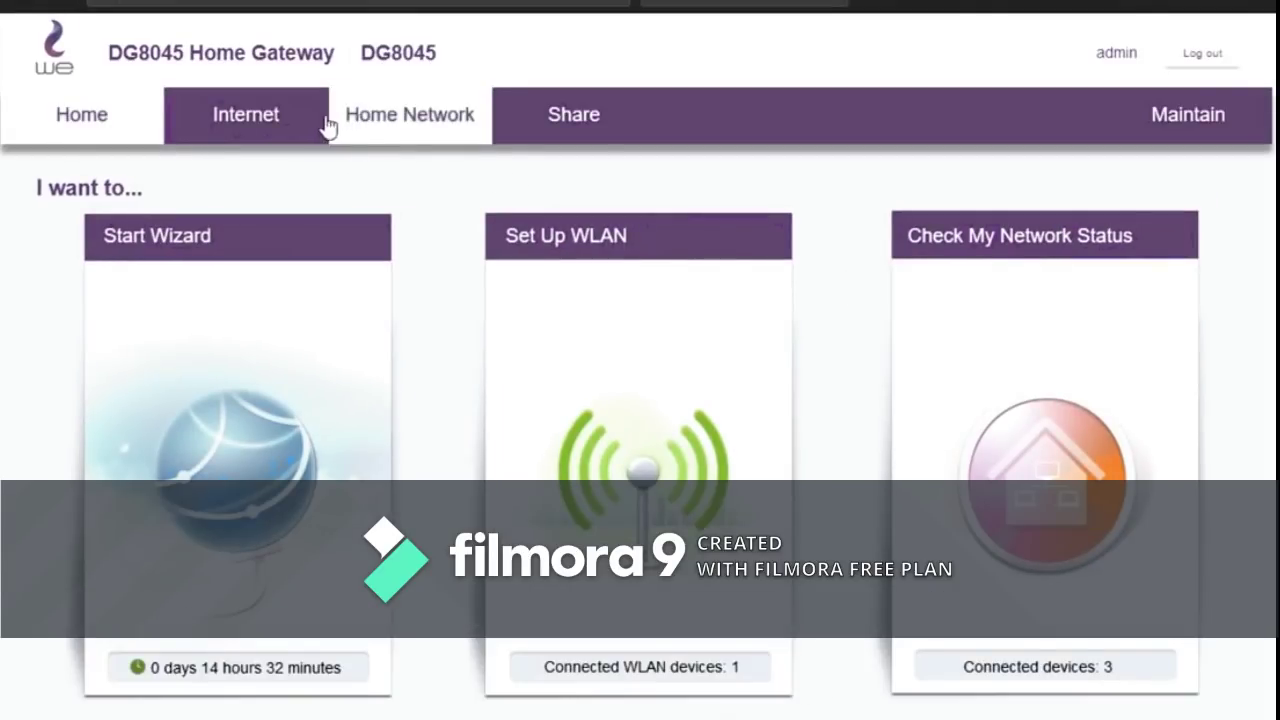
- Open the WLAN settings of the home network and look over their sections
left_click(358, 125)
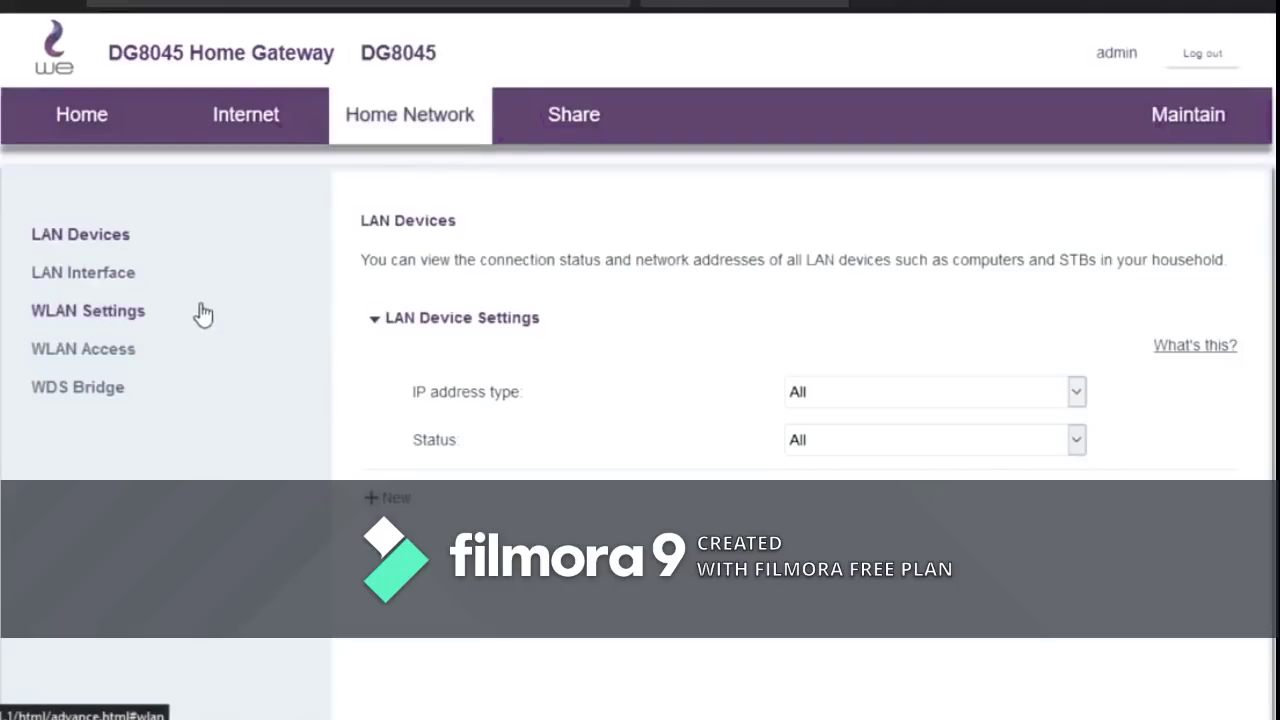
left_click(128, 310)
scroll(752, 480, "down", 1)
left_click(400, 436)
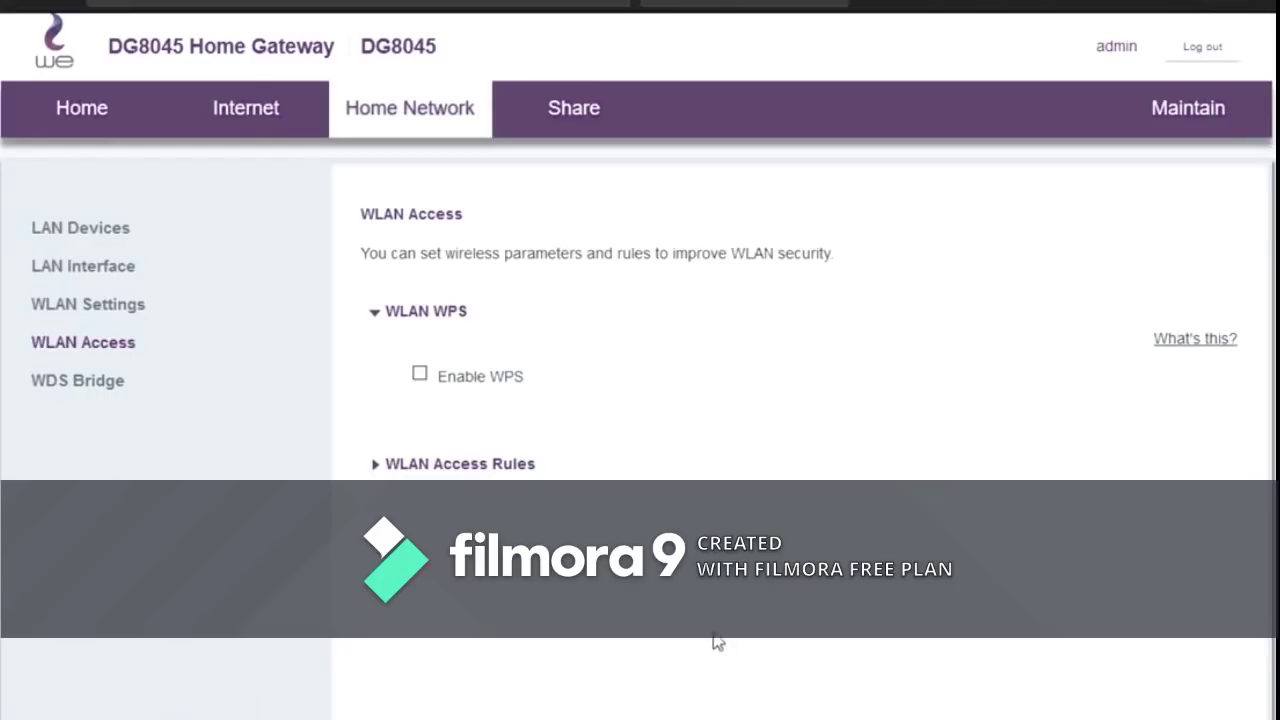
- Expand the WLAN access rules and look over the SSID1 and SSID2 entries
left_click(493, 465)
scroll(790, 578, "down", 1)
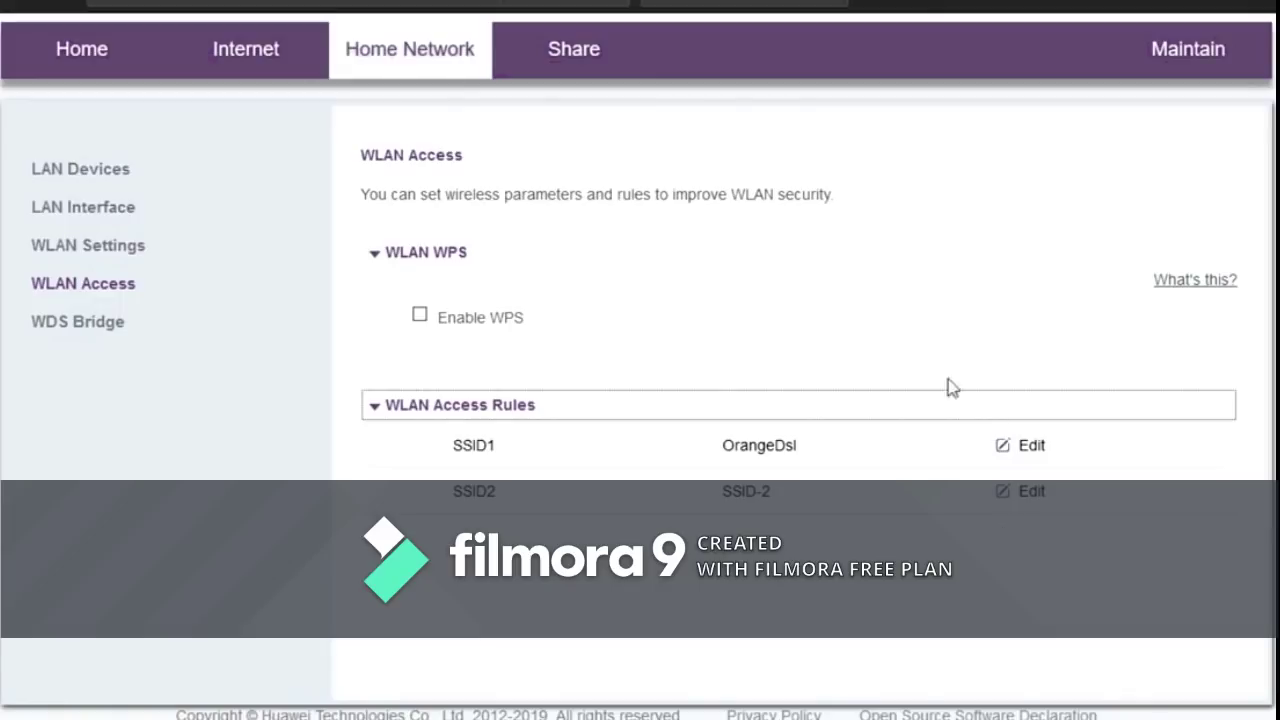
scroll(773, 317, "up", 1)
- Return to the router's home page and view the system information in the maintenance section
left_click(71, 117)
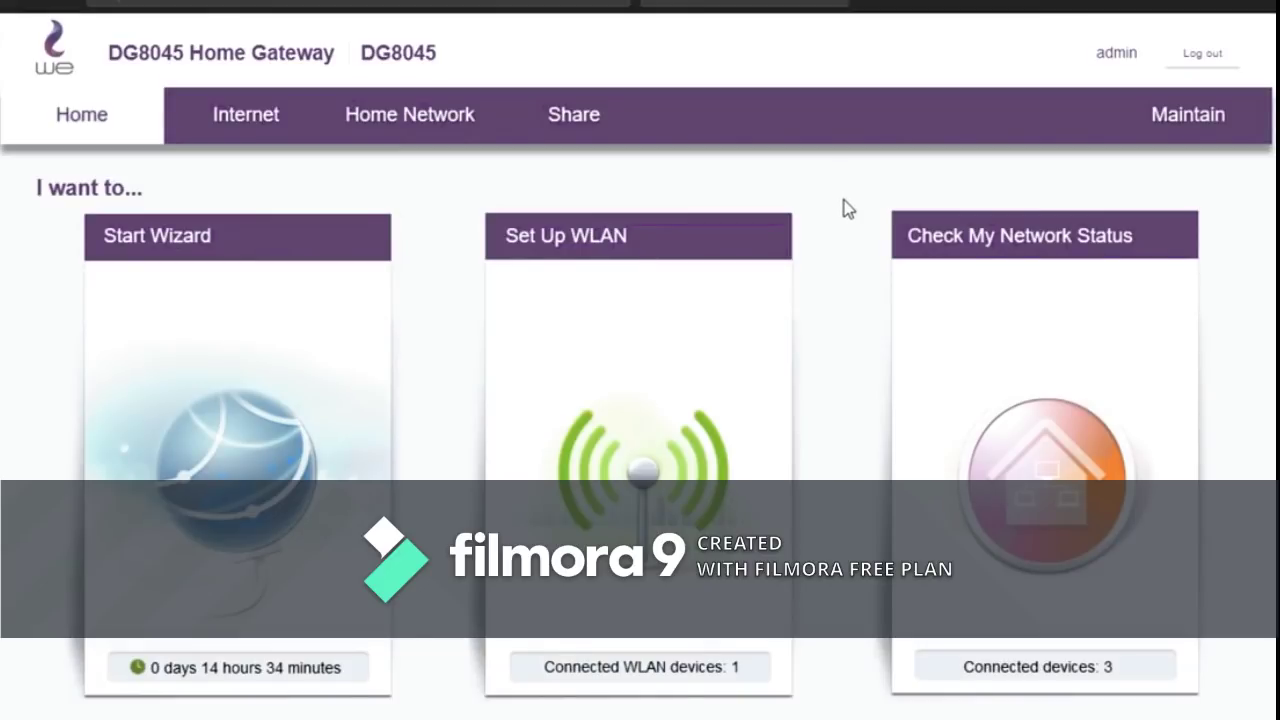
left_click(1178, 132)
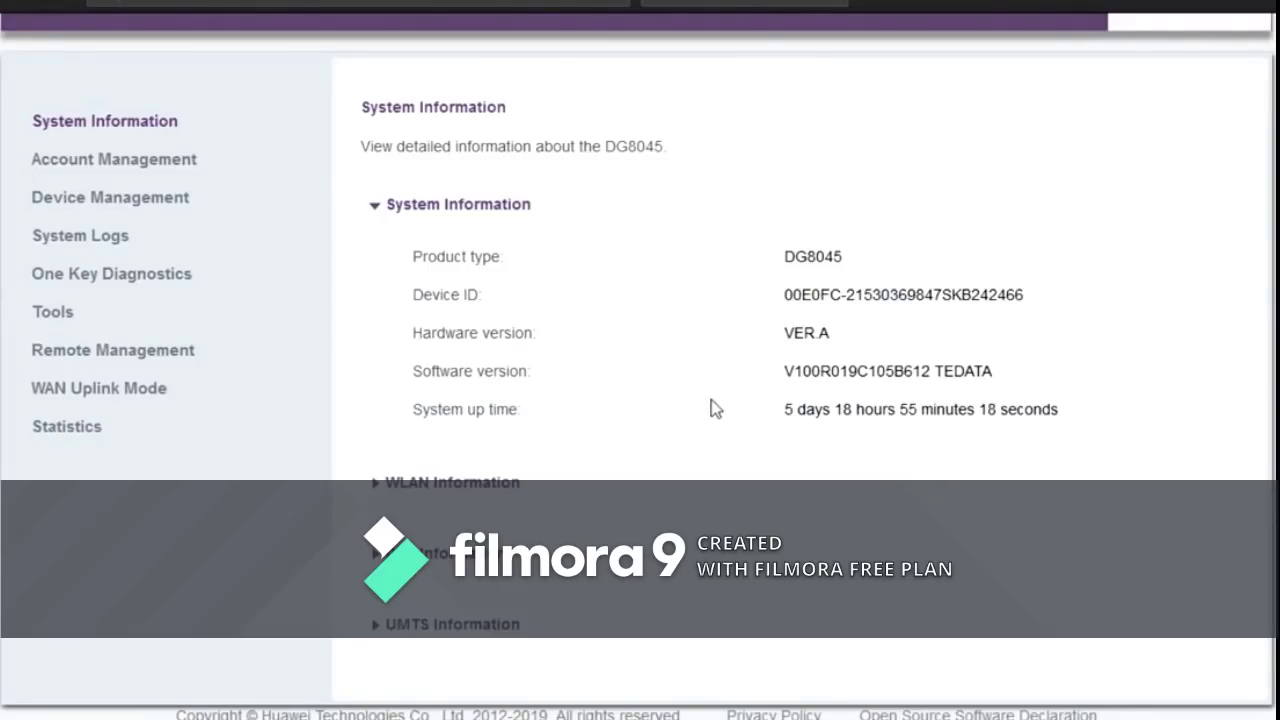
scroll(1217, 331, "up", 1)
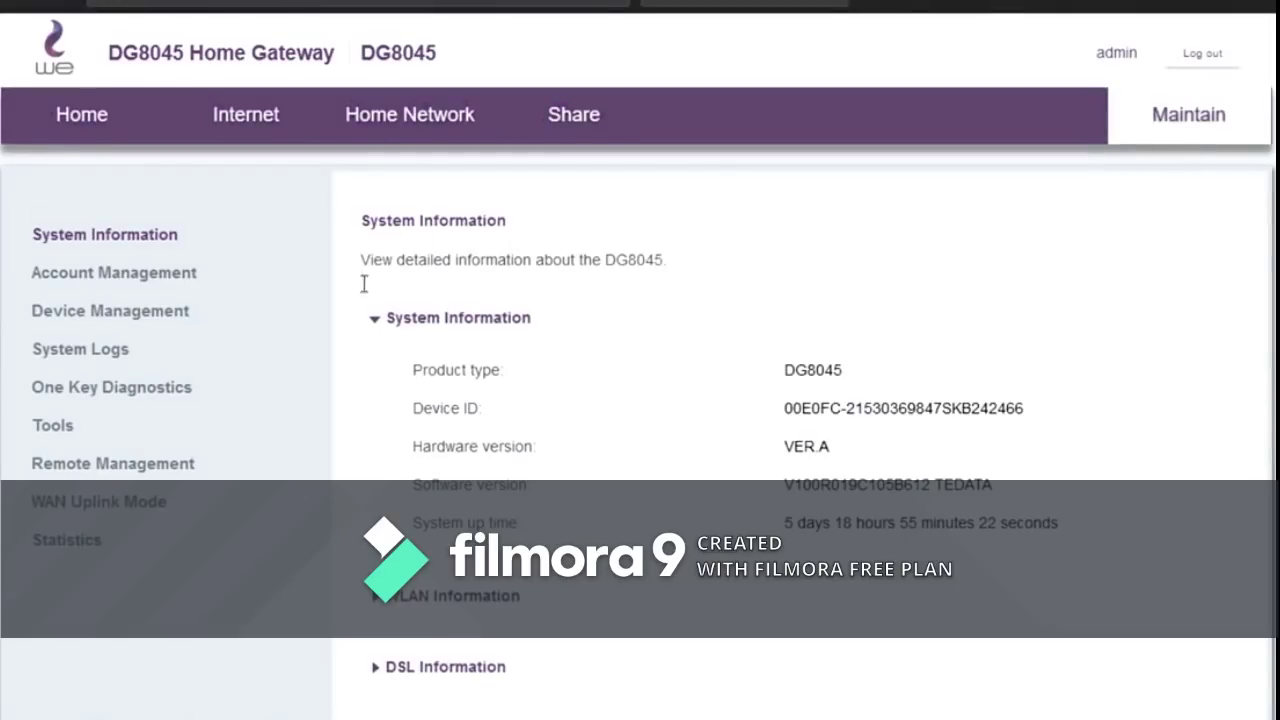
- Open the admin login account for editing in account management and examine its password fields and the page's description of changing login credentials
left_click(81, 287)
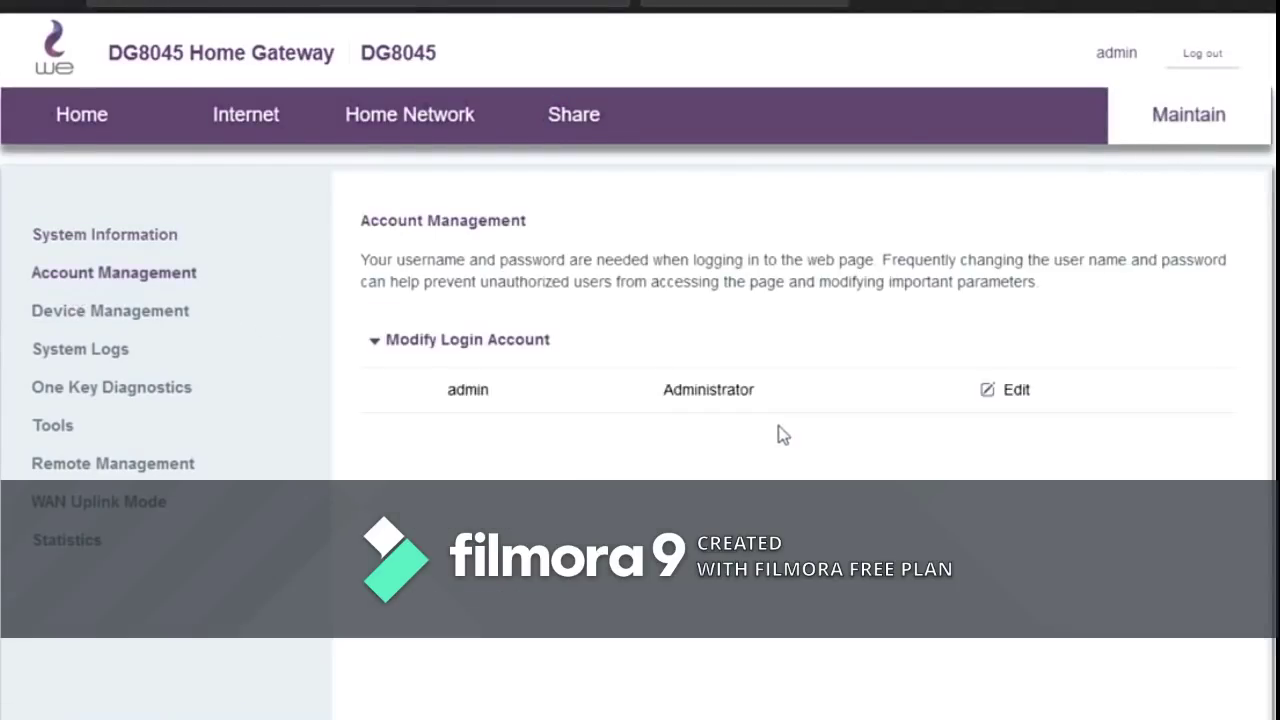
scroll(560, 436, "down", 1)
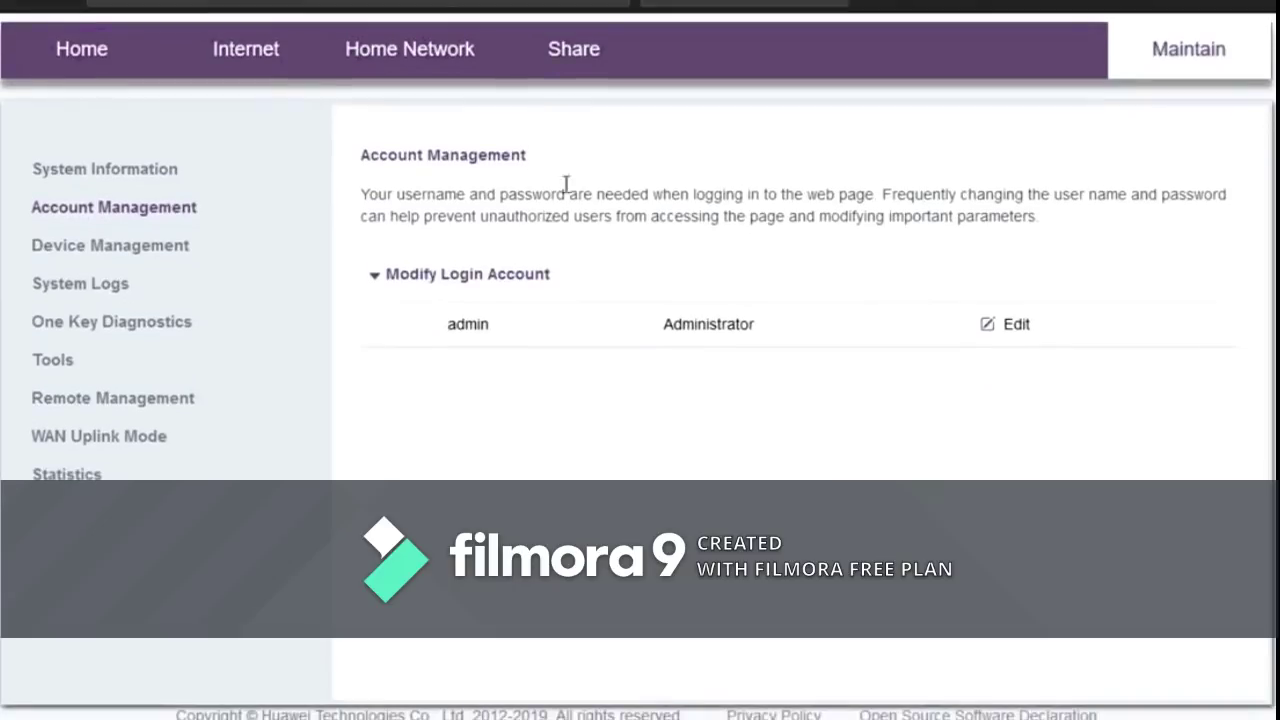
left_click(1020, 328)
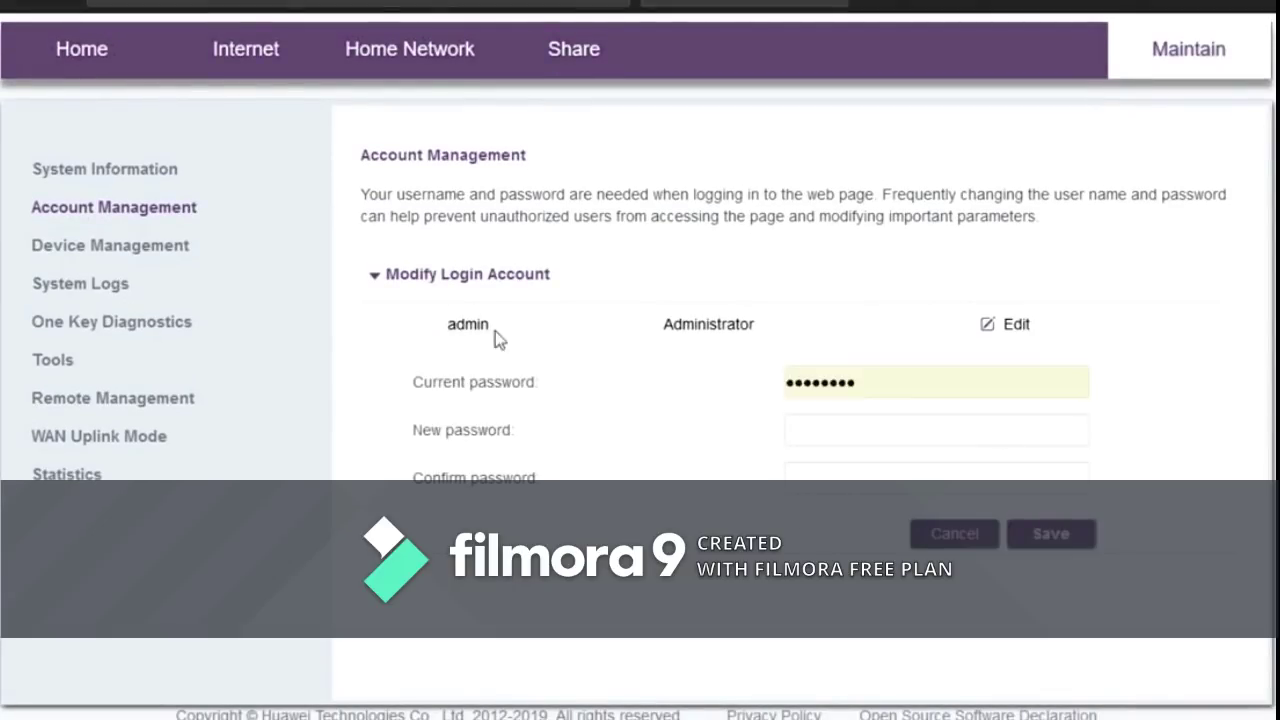
double_click(822, 385)
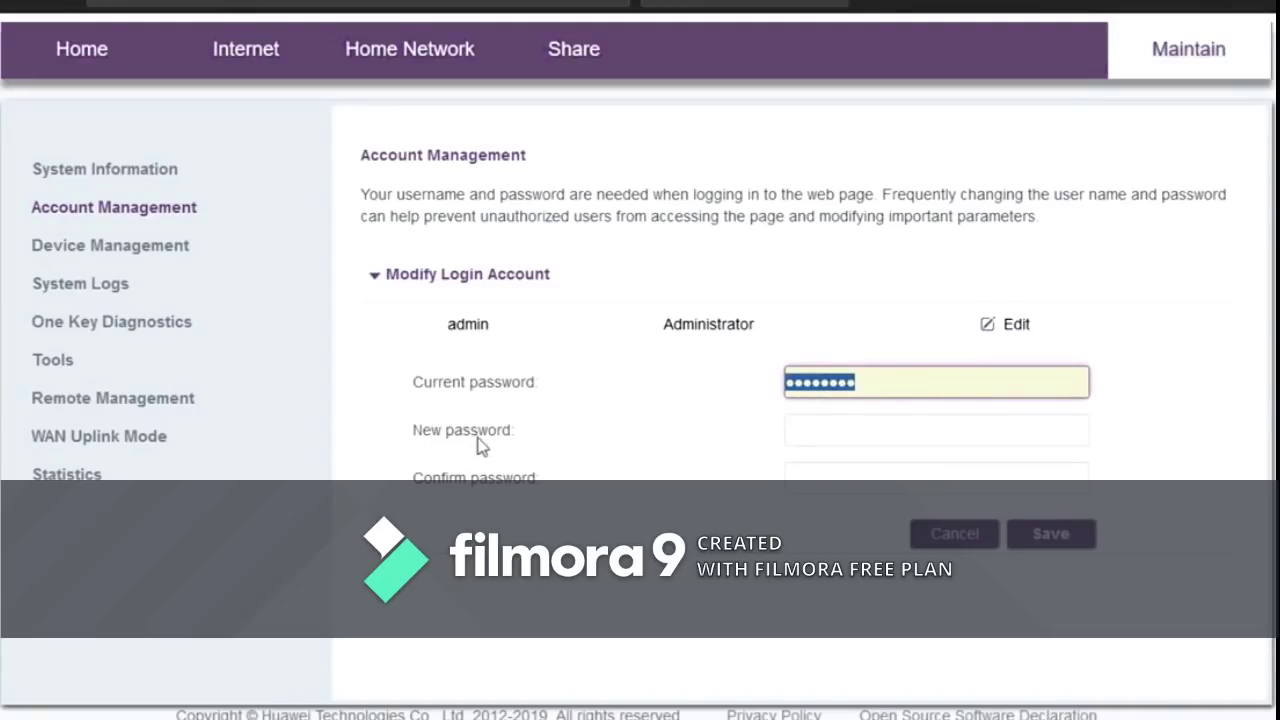
left_click(833, 478)
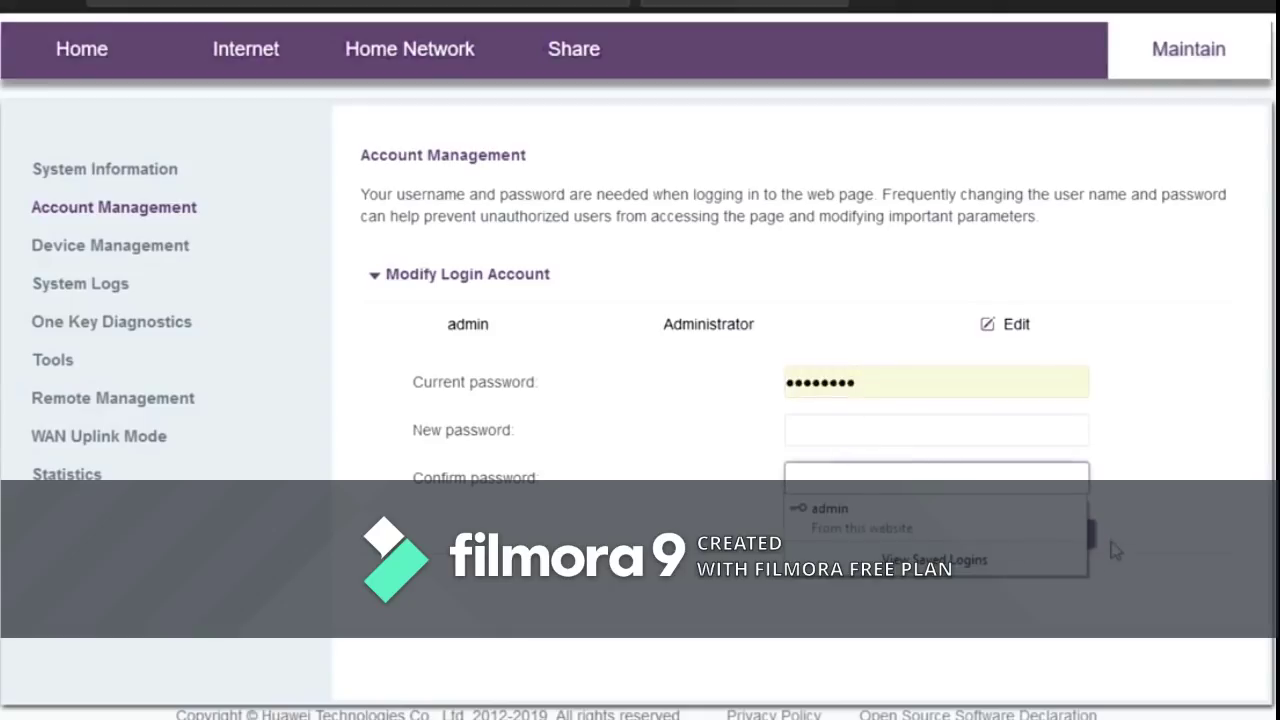
left_click(1203, 627)
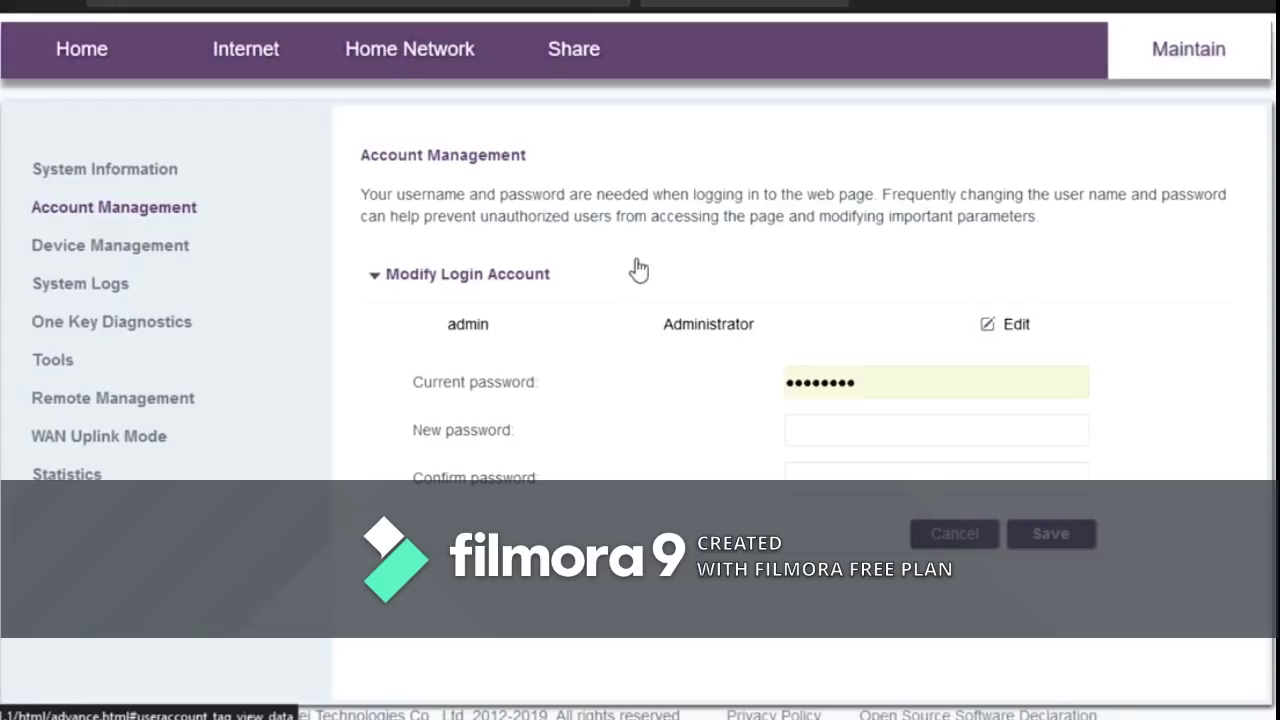
left_click_drag(1046, 222, 364, 192)
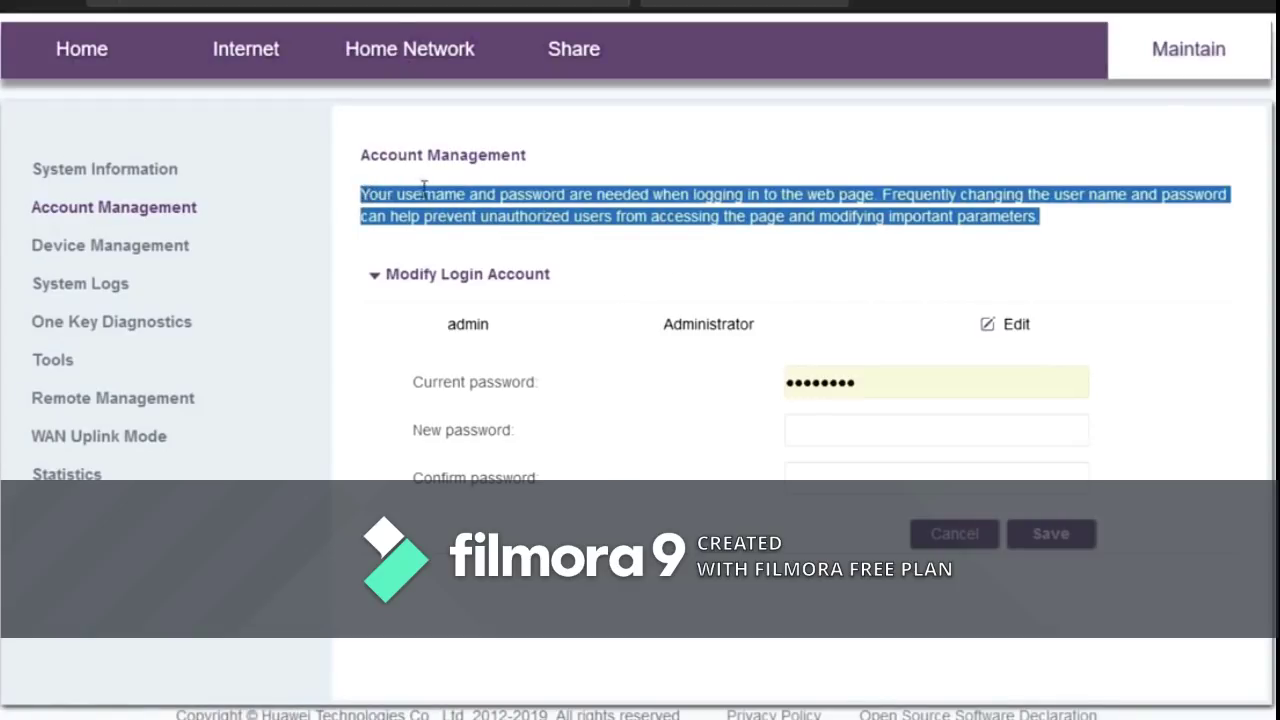